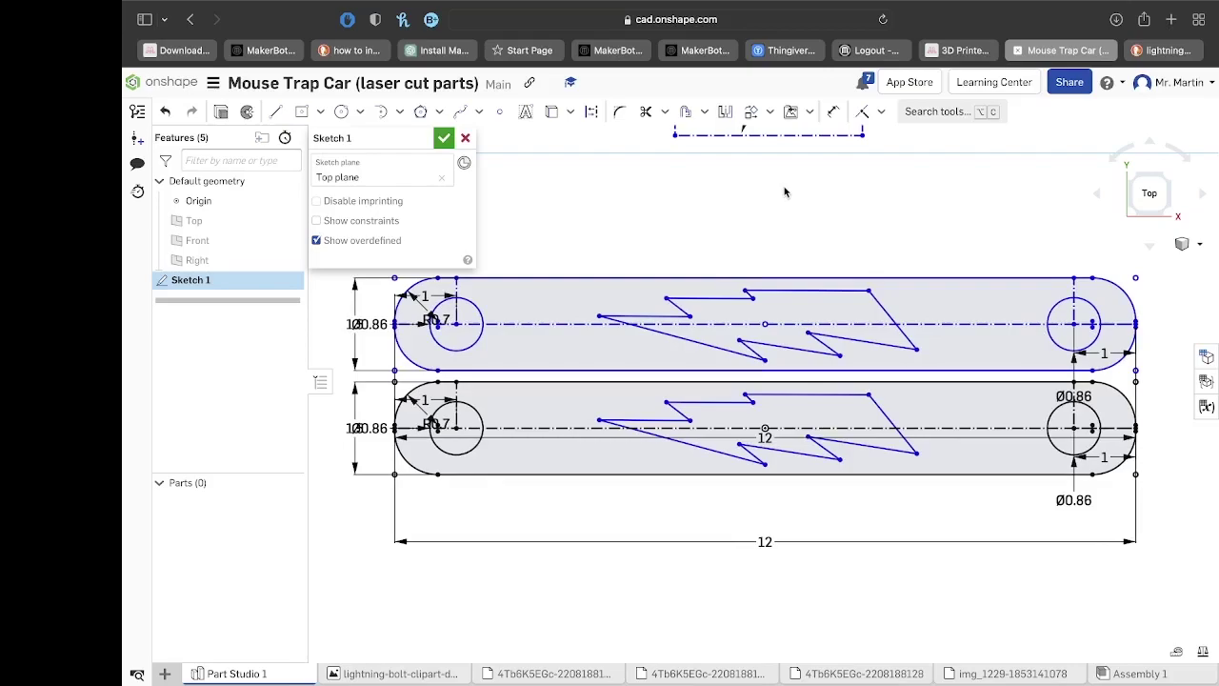
Delete the horizontal centre construction lines from the top and bottom side-rail outlines, then check both ends
middle_click_drag(734, 218, 730, 222)
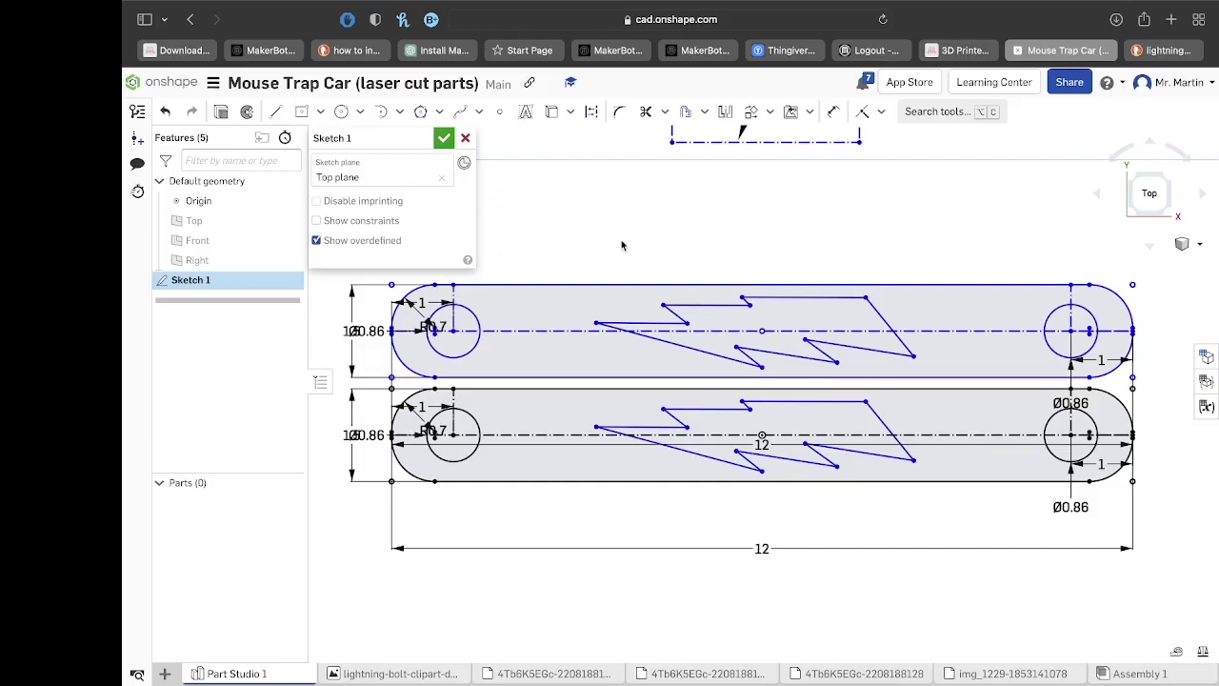
left_click(561, 334)
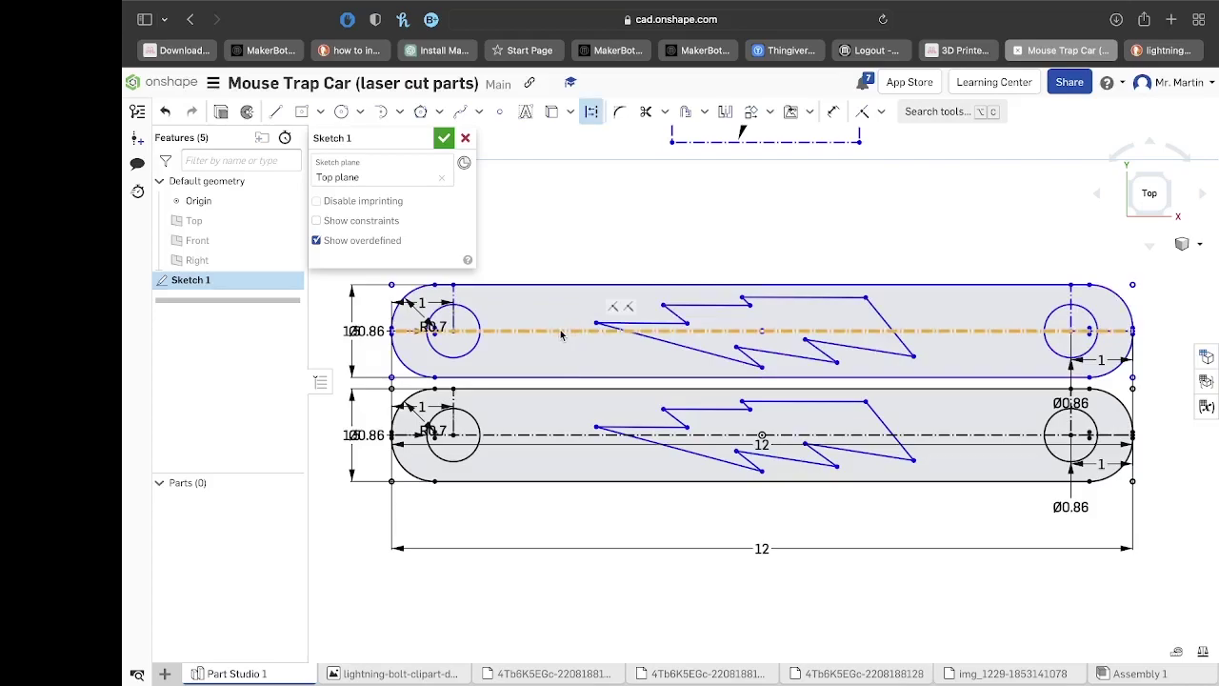
key("Delete")
scroll(575, 367, "down", 2)
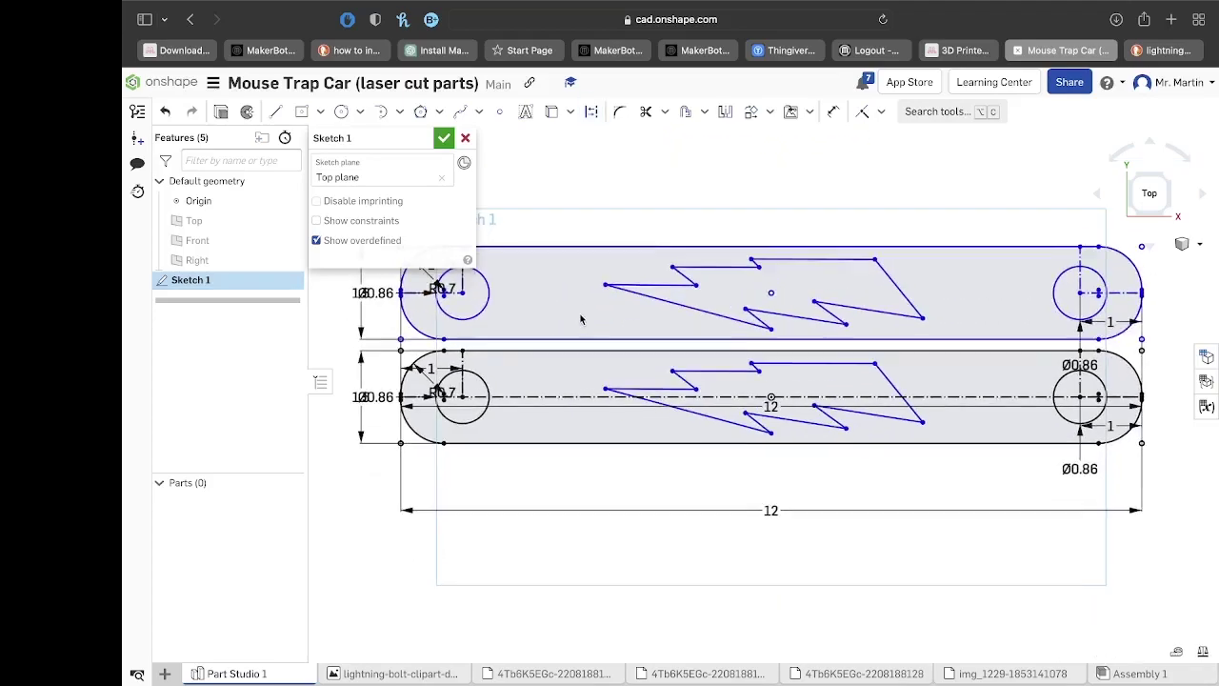
left_click(575, 385)
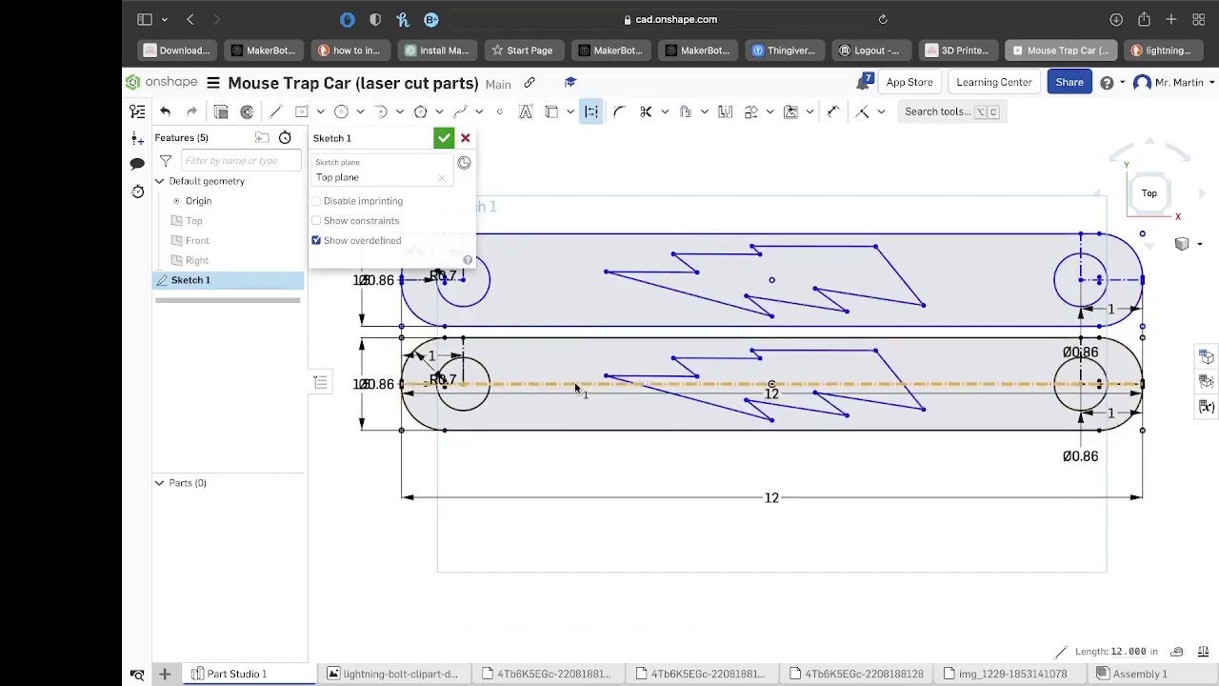
key("Delete")
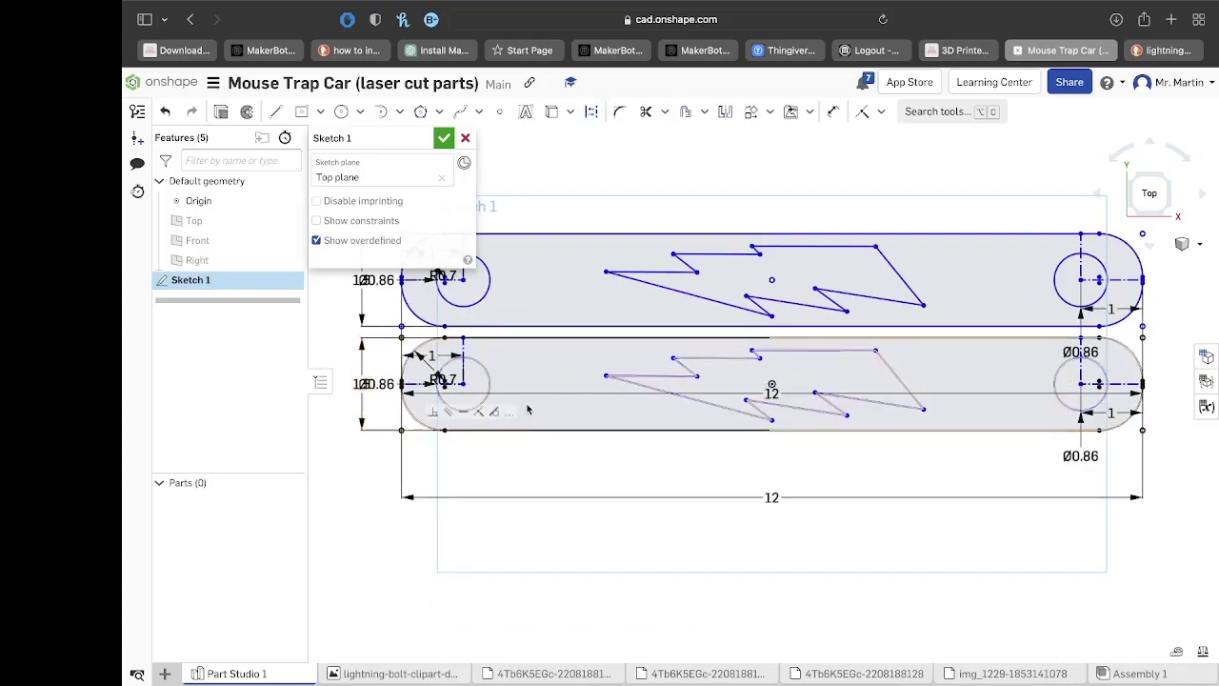
scroll(629, 486, "right", 3)
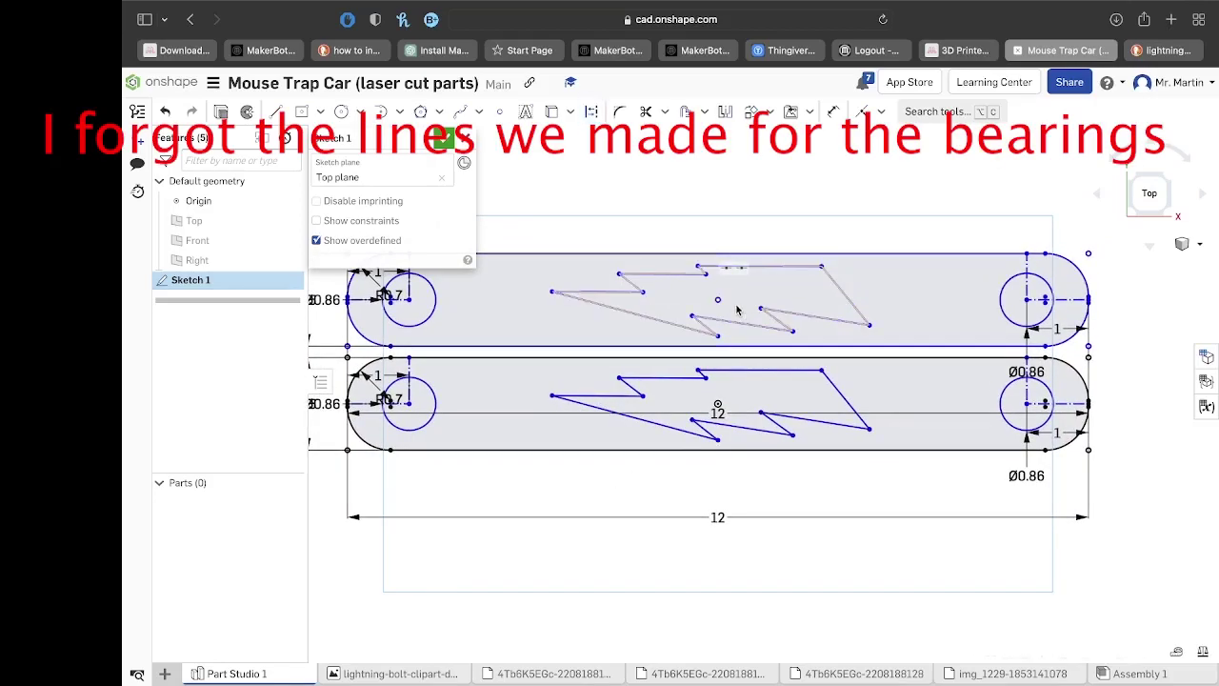
scroll(737, 310, "right", 4)
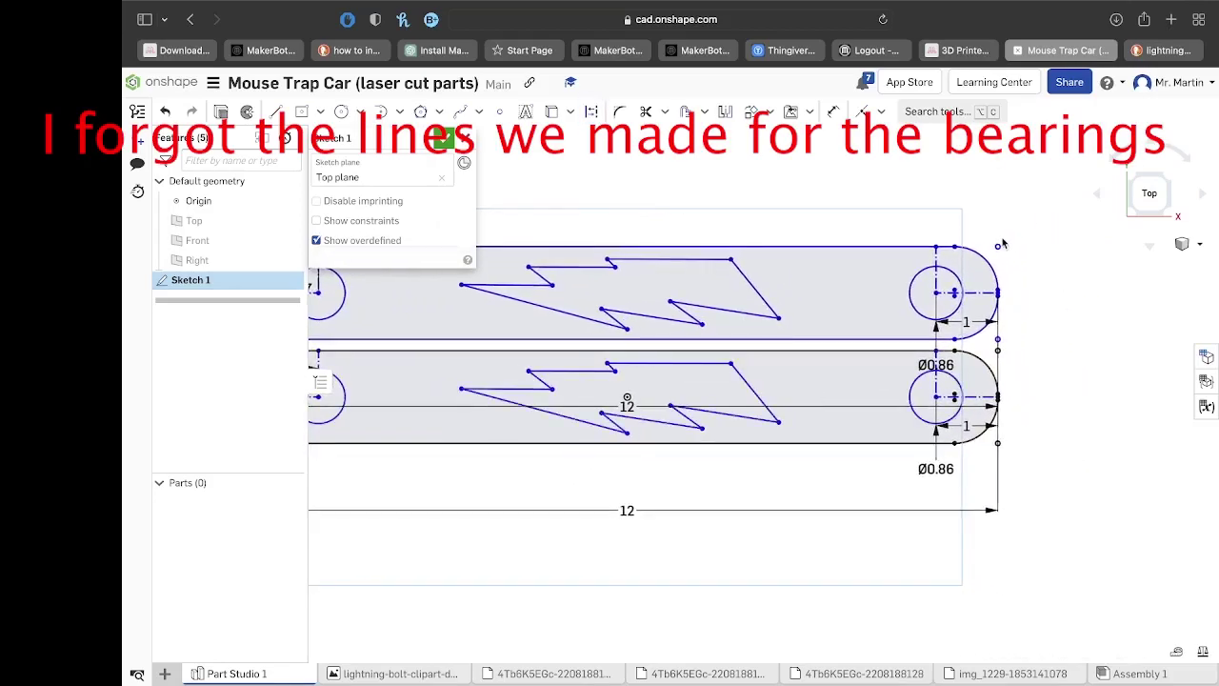
scroll(795, 407, "left", 5)
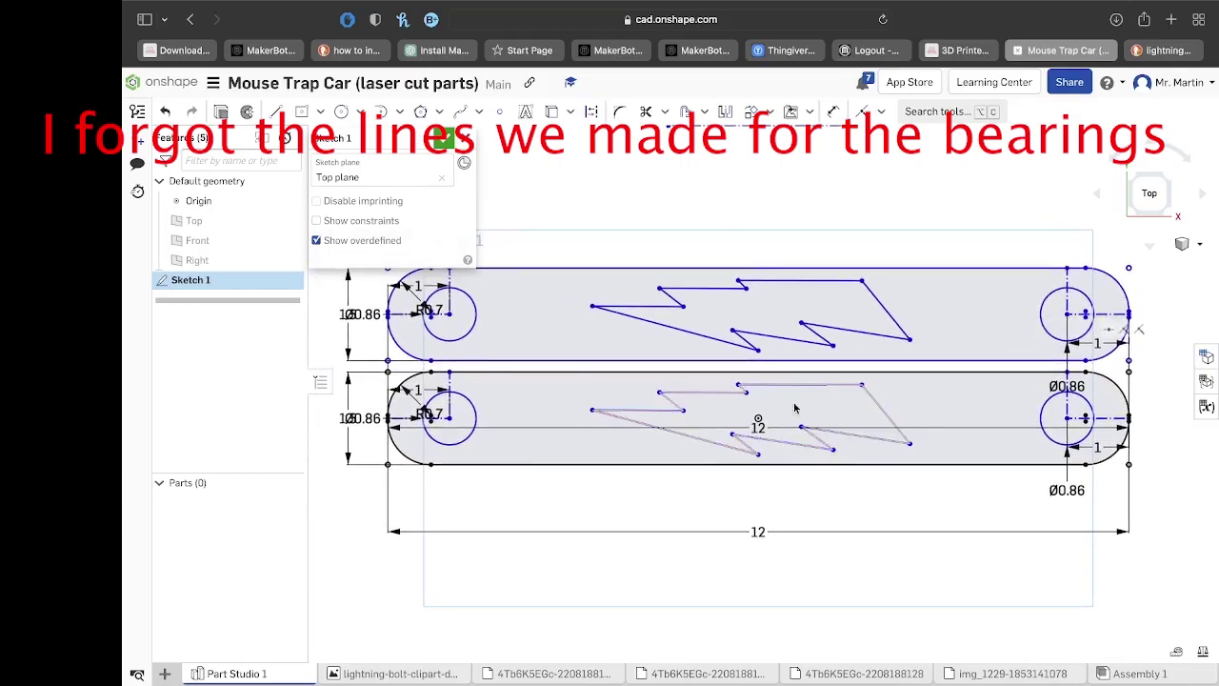
scroll(795, 408, "down", 4)
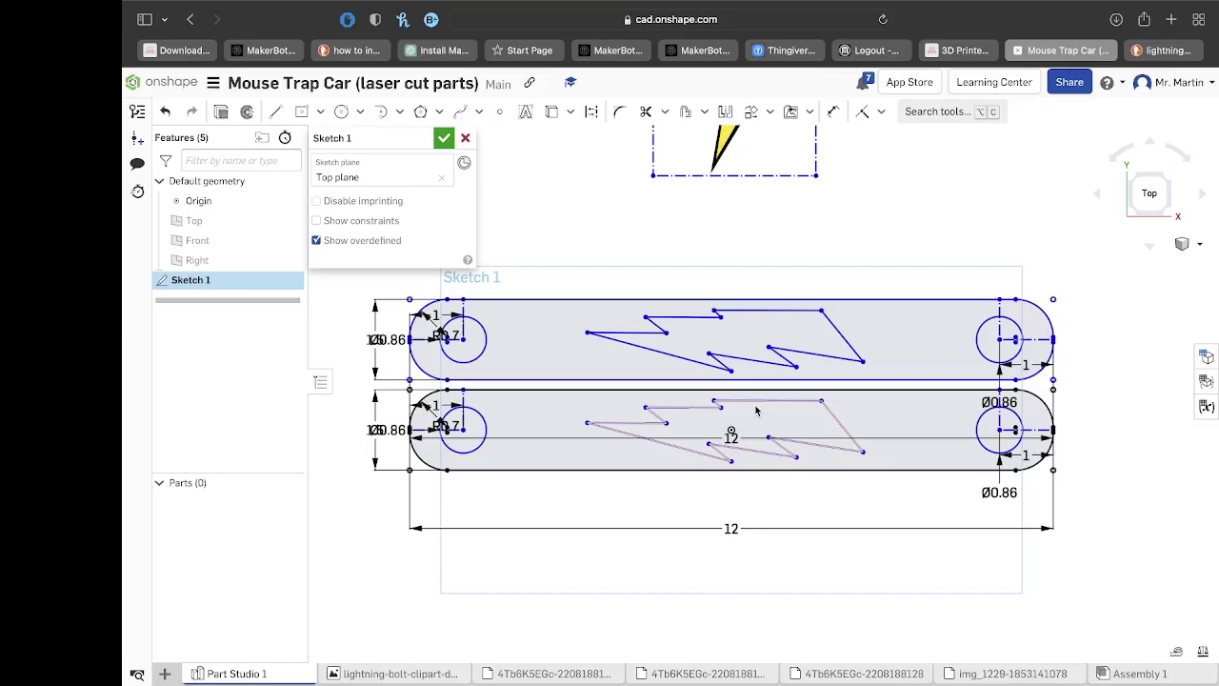
Delete the lightning-bolt clipart reference image sitting above the two rails
scroll(750, 413, "up", 5)
scroll(751, 413, "right", 4)
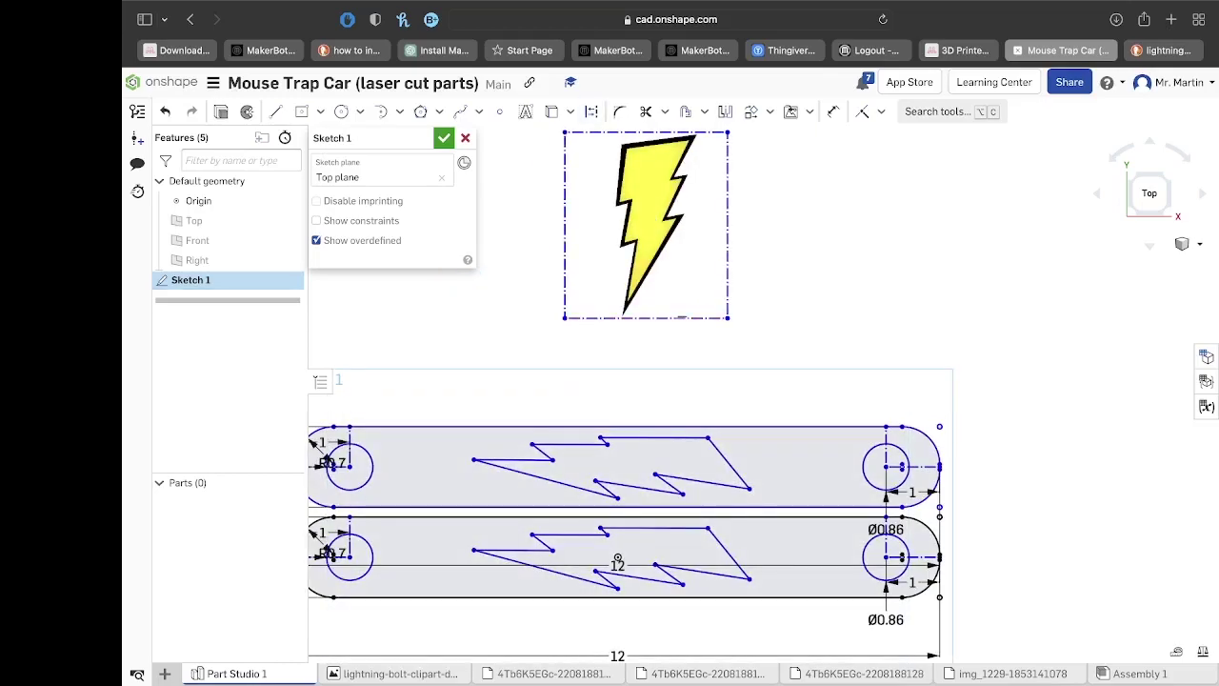
key("Delete")
scroll(657, 234, "down", 3)
scroll(656, 234, "left", 3)
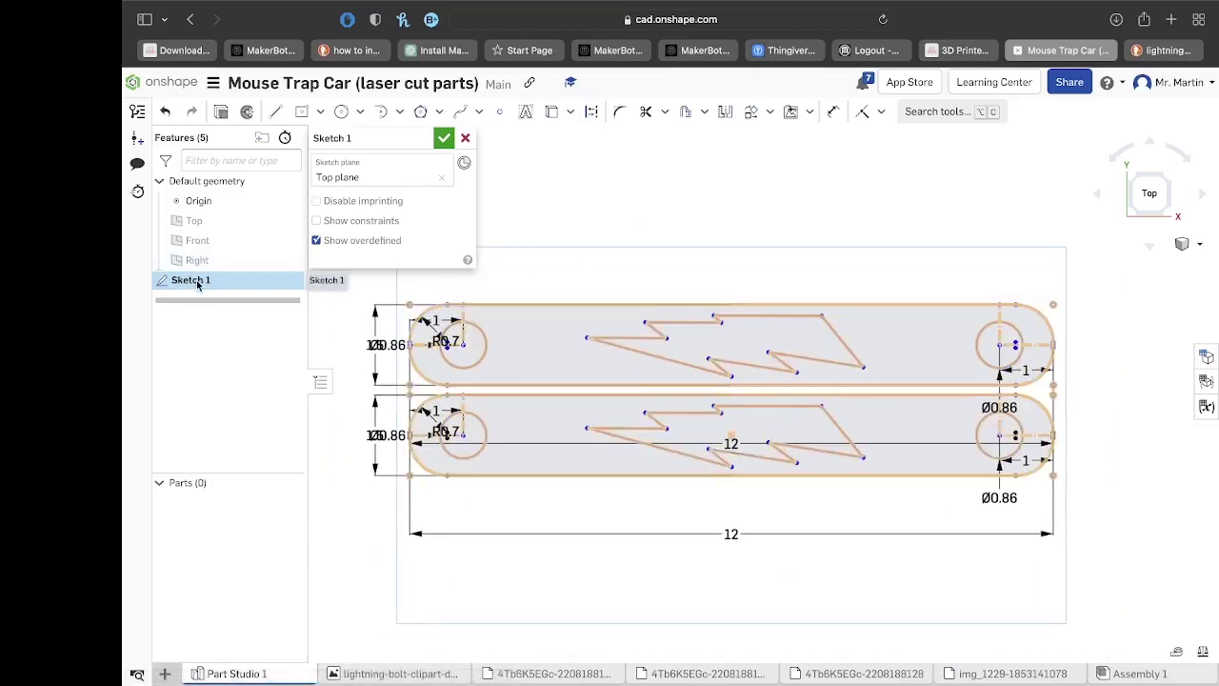
Finish Sketch 1 and create a drawing of it from Onshape's ANSI_A_INCH.dwt template
left_click(444, 139)
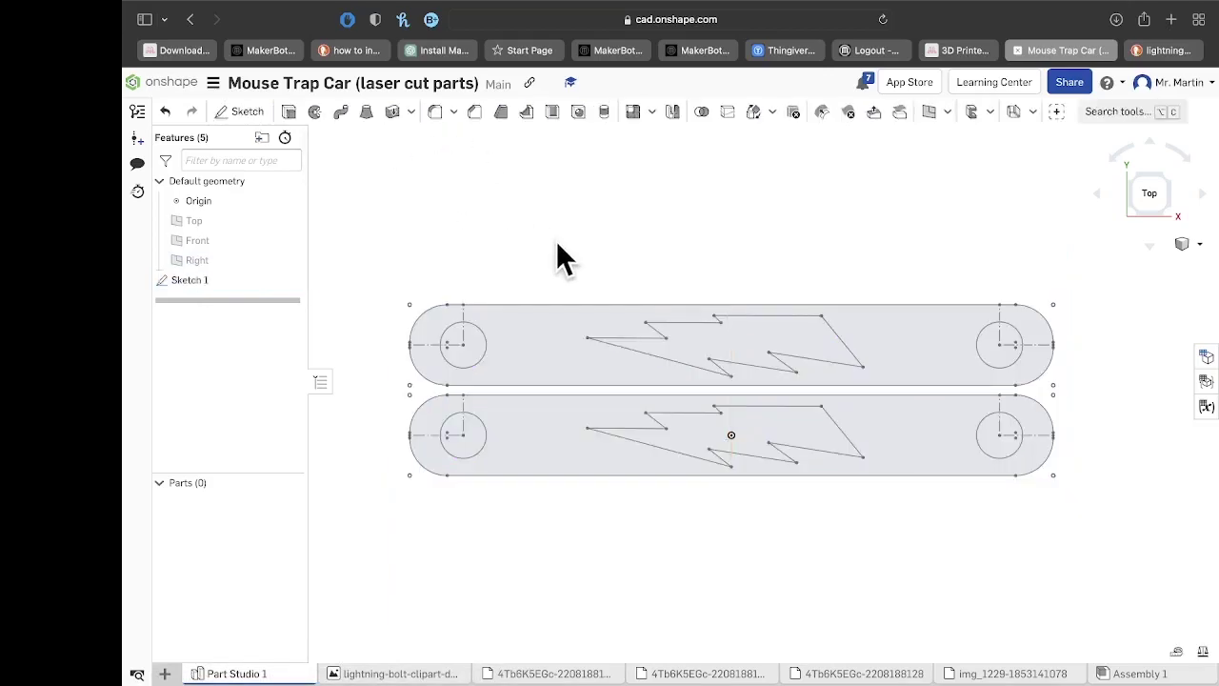
right_click(206, 283)
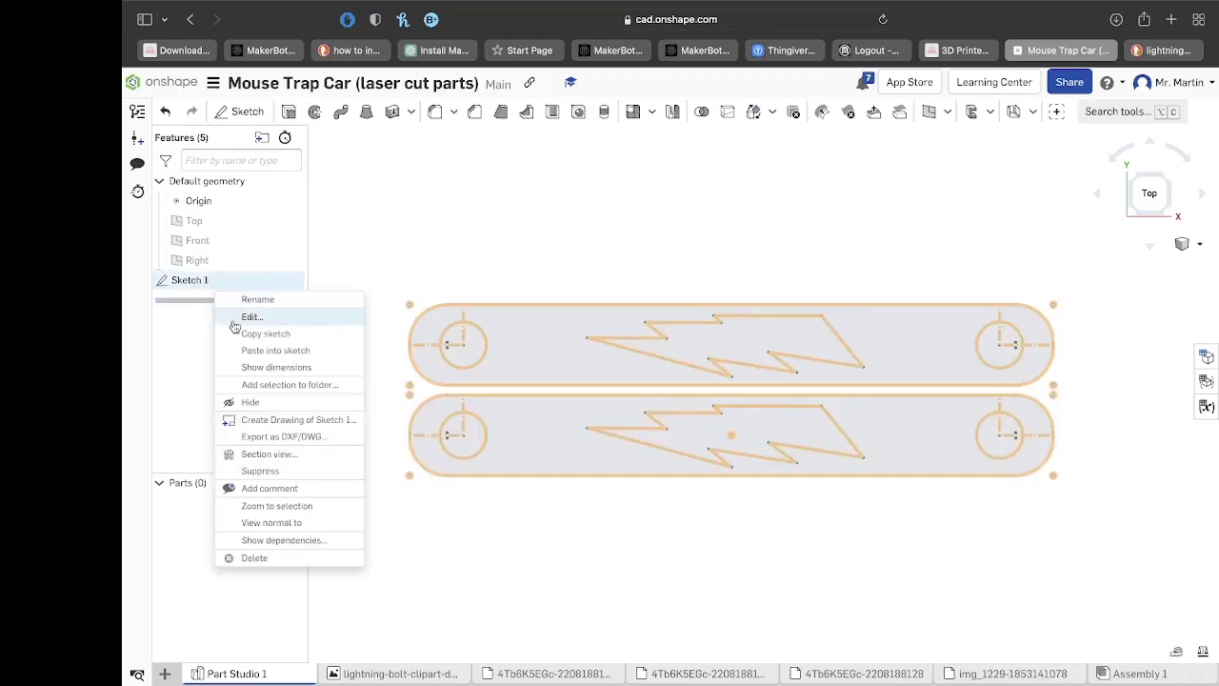
left_click(297, 420)
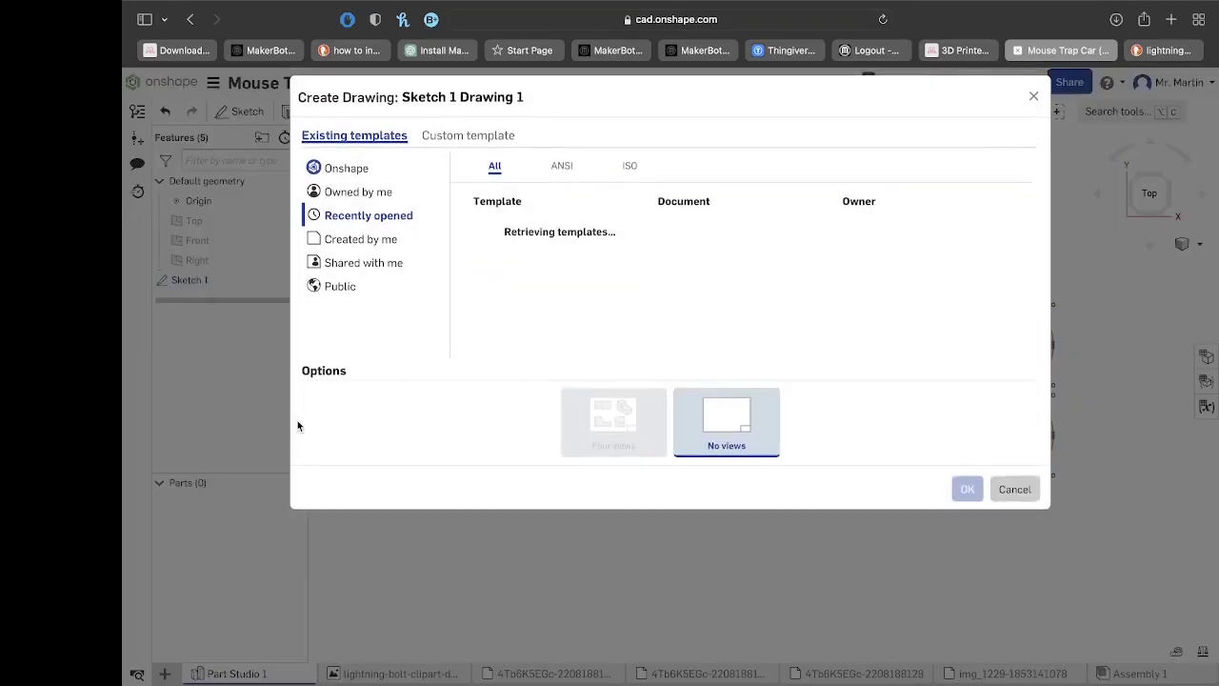
left_click(354, 168)
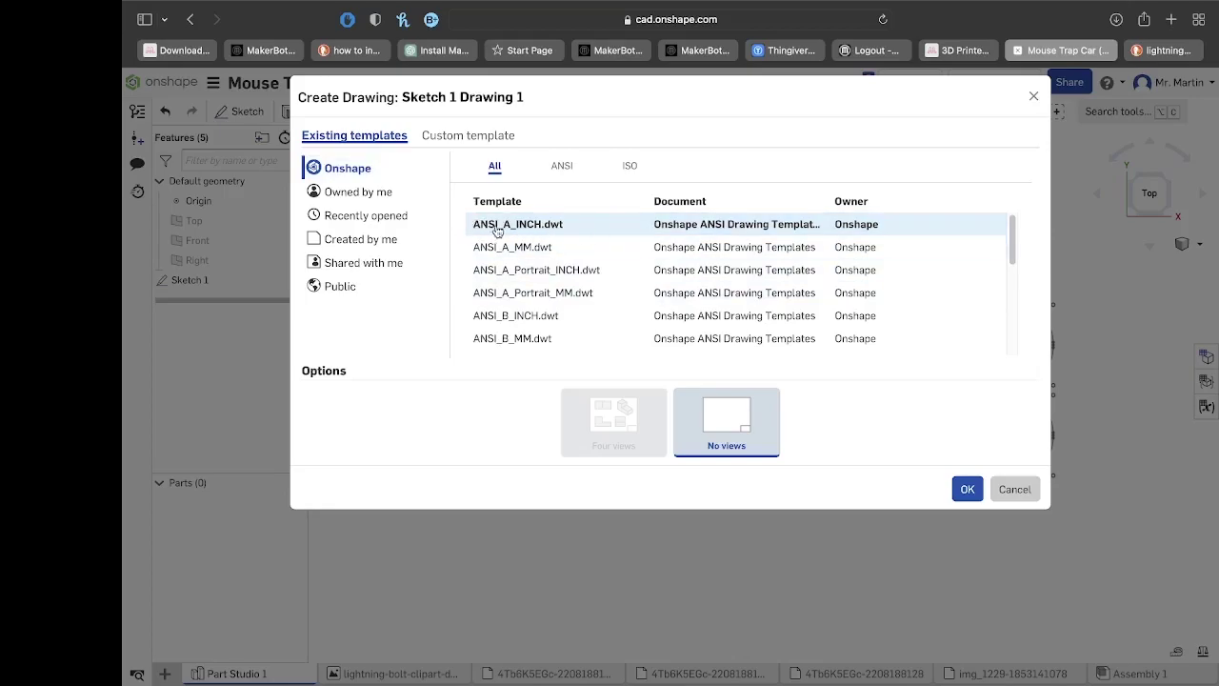
left_click(533, 230)
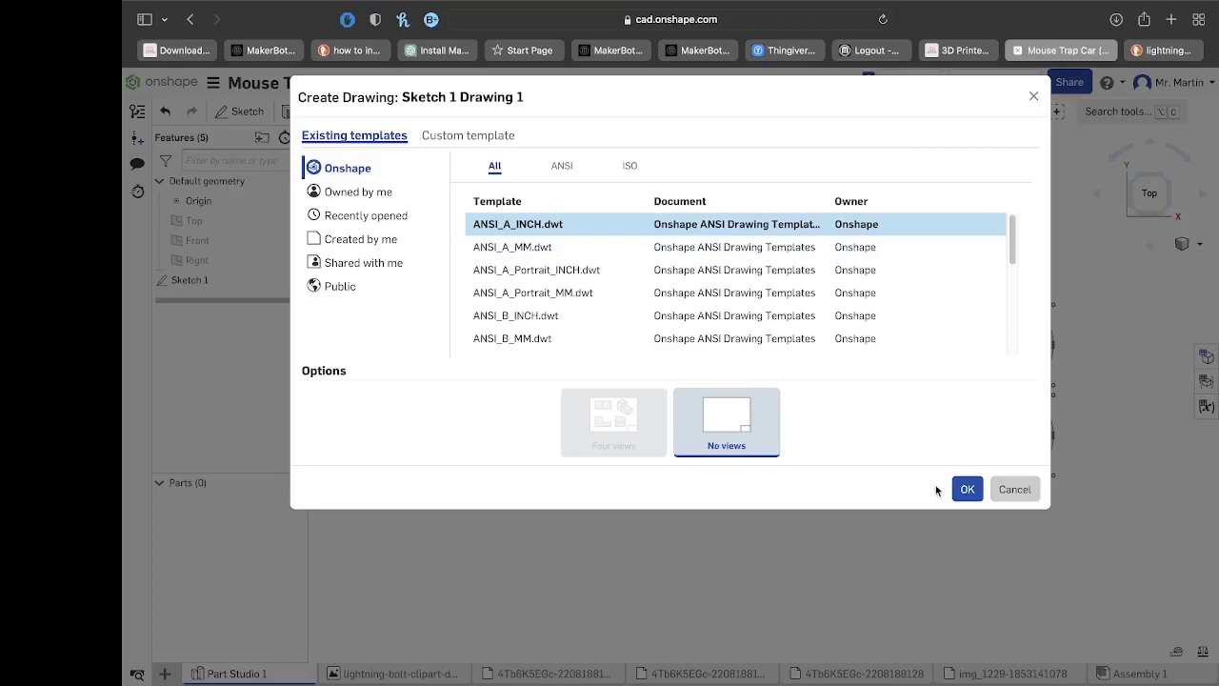
left_click(960, 490)
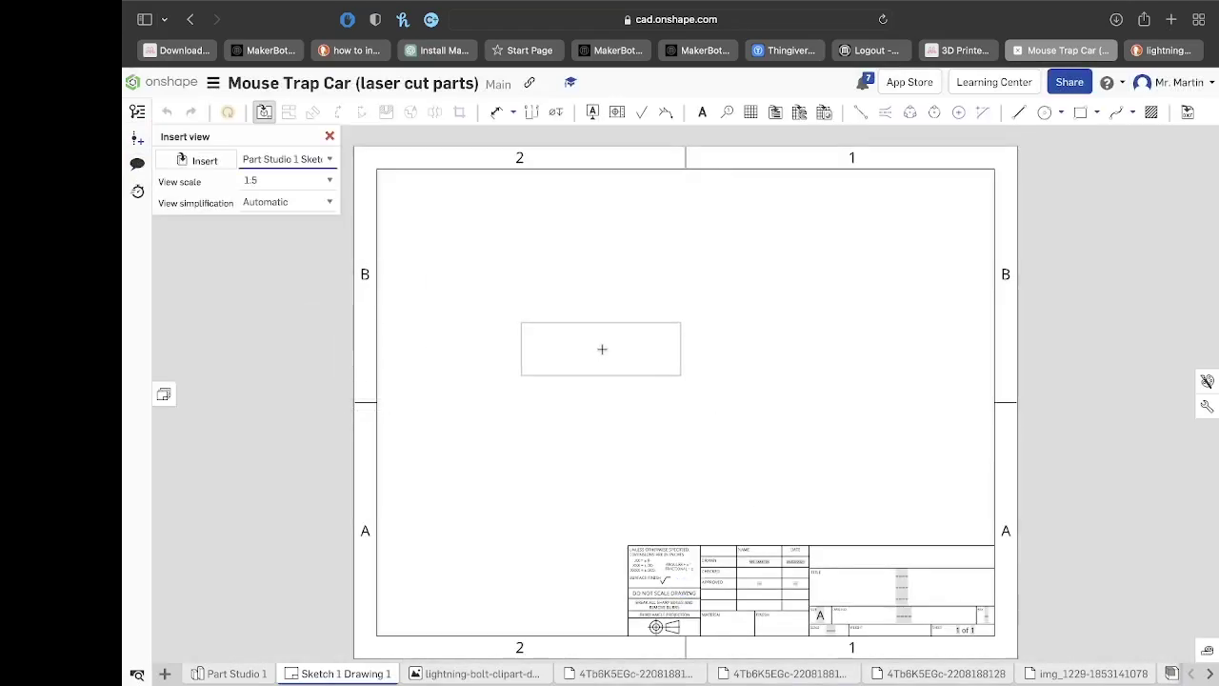
Place the Sketch 1 view and delete the sheet's border, title block and zone labels
left_click(245, 312)
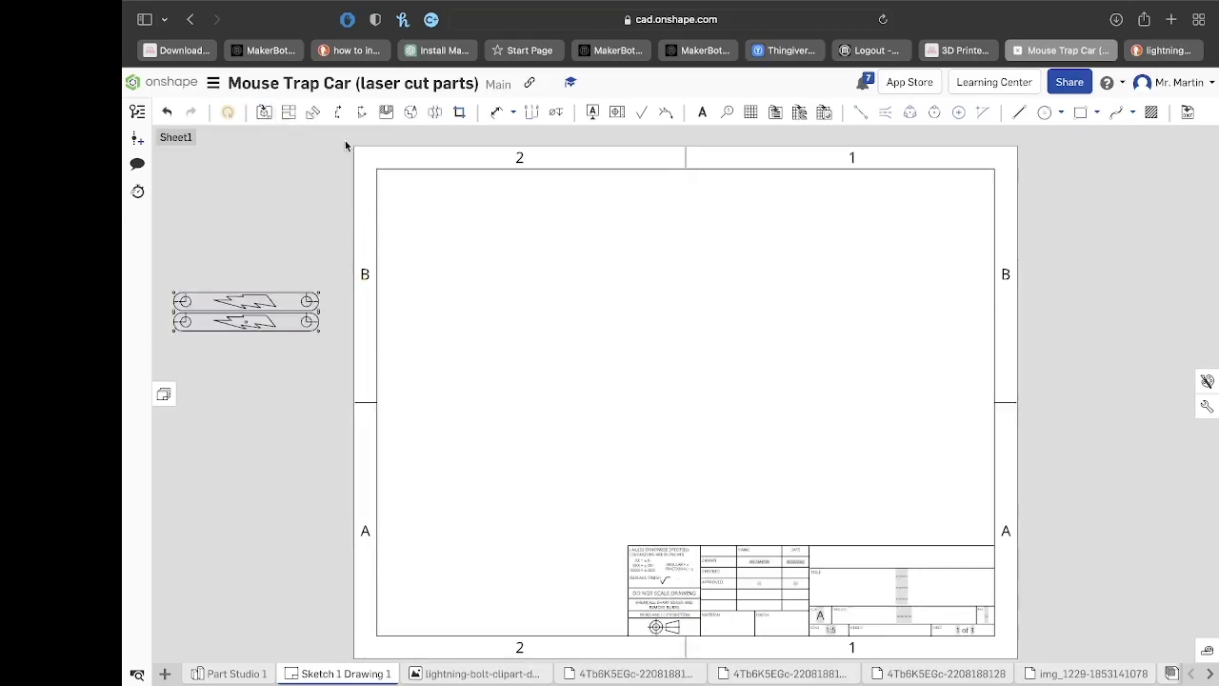
left_click_drag(345, 140, 1061, 659)
key("Delete")
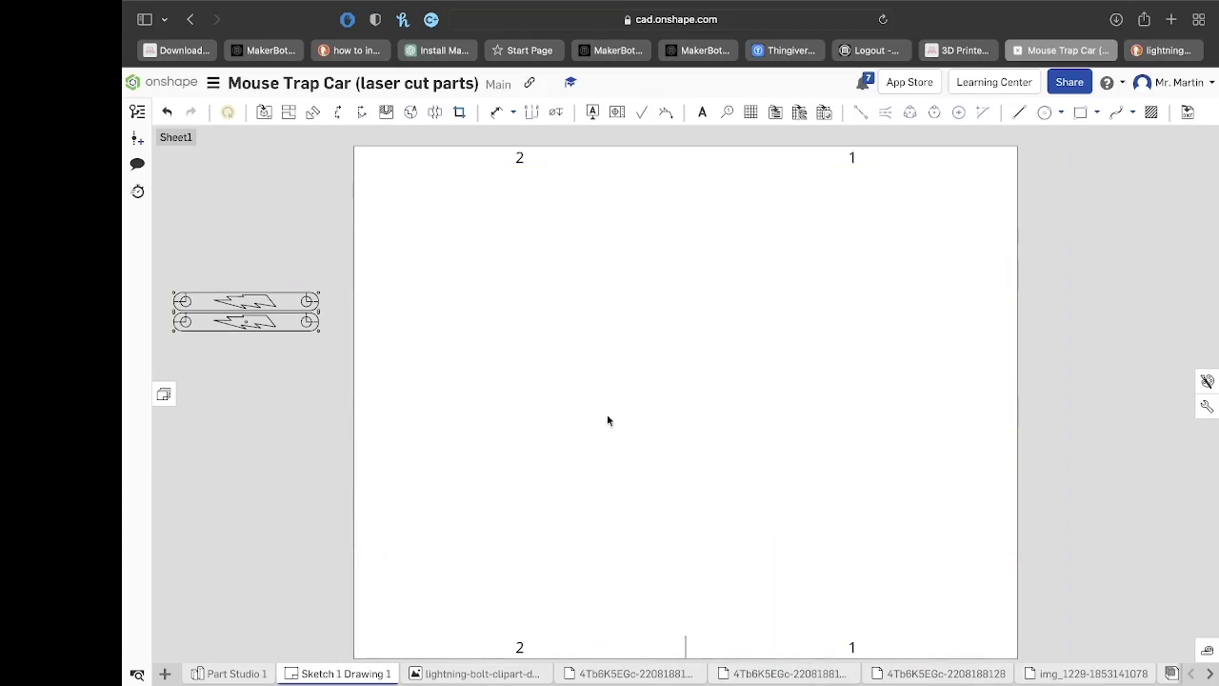
left_click_drag(409, 137, 978, 215)
Move the two-panel Sketch 1 view onto the blank sheet
scroll(798, 430, "down", 3)
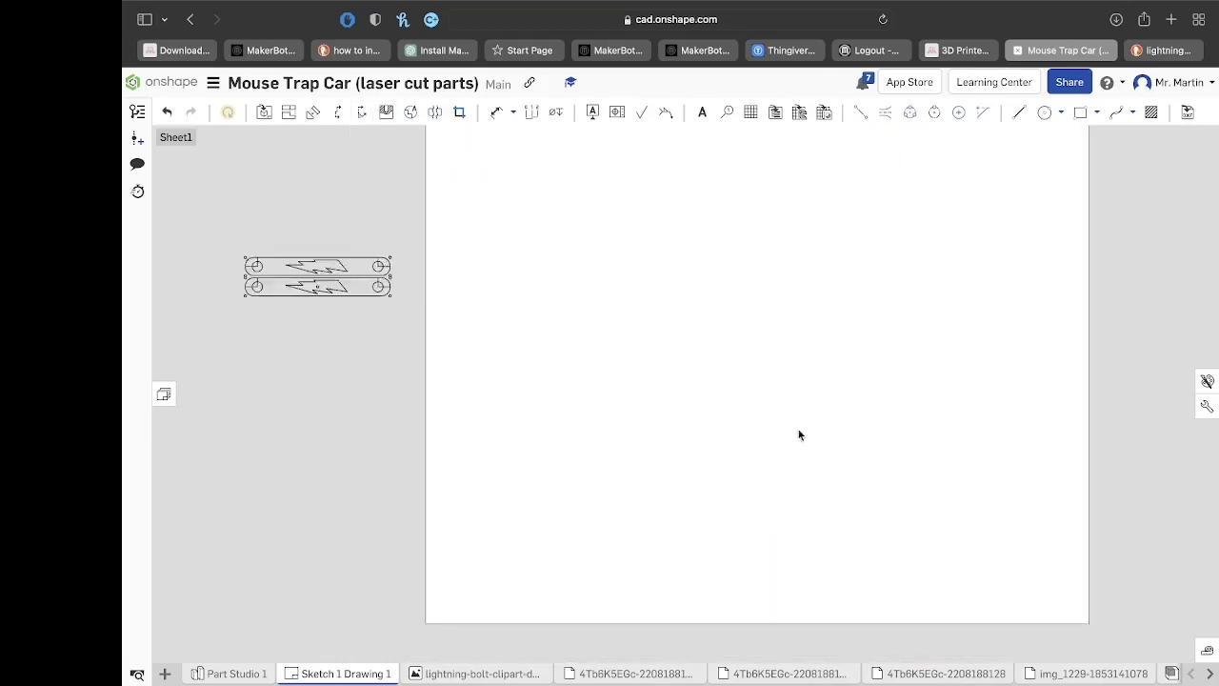
scroll(746, 313, "down", 5)
right_click_drag(736, 333, 691, 318)
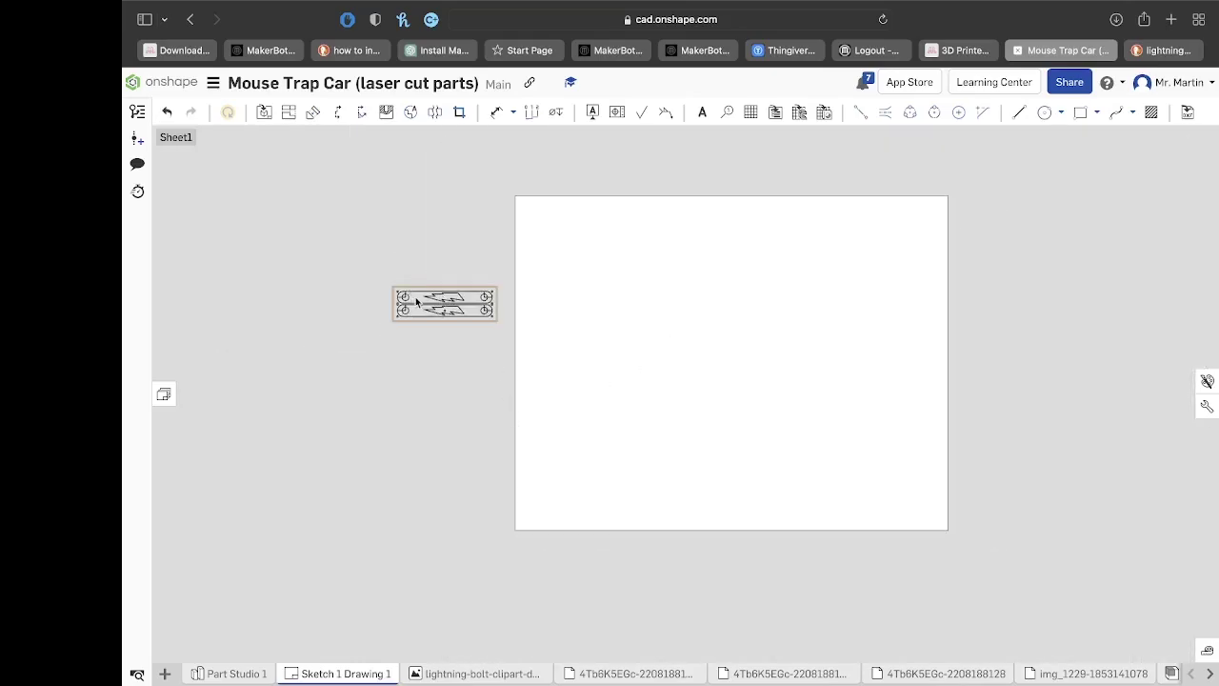
left_click_drag(423, 303, 678, 288)
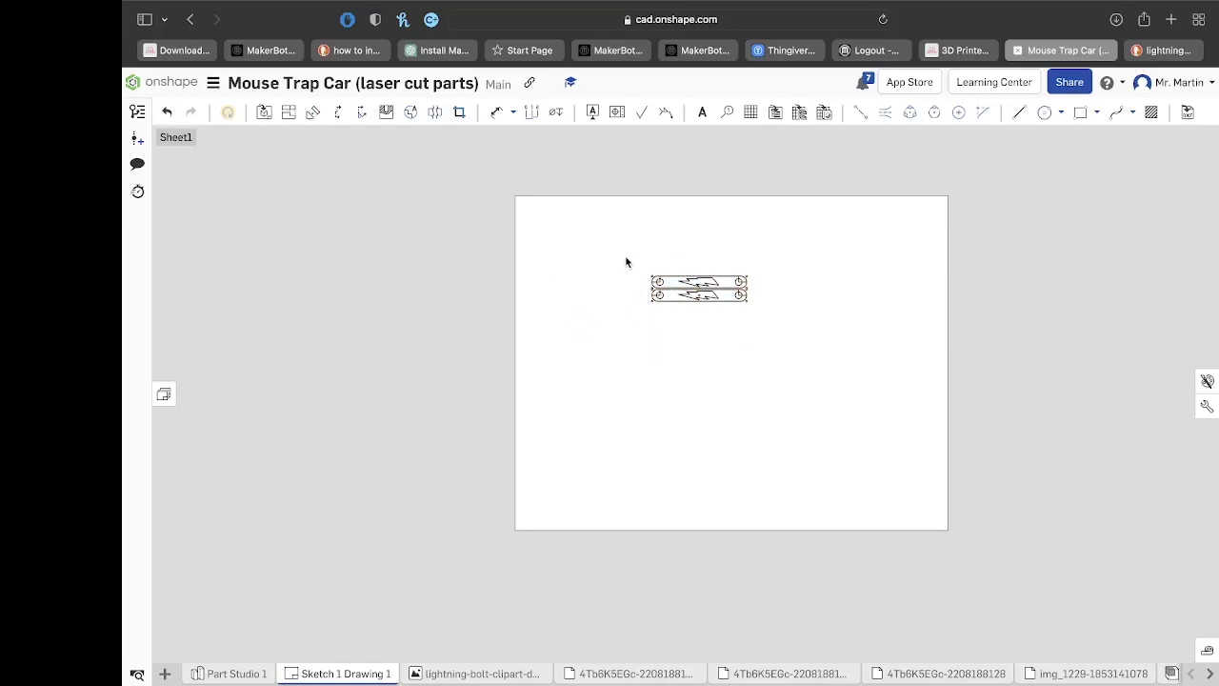
Set Sheet1's properties to 1:1 scale with a custom 23 in × 23 in size
left_click(164, 396)
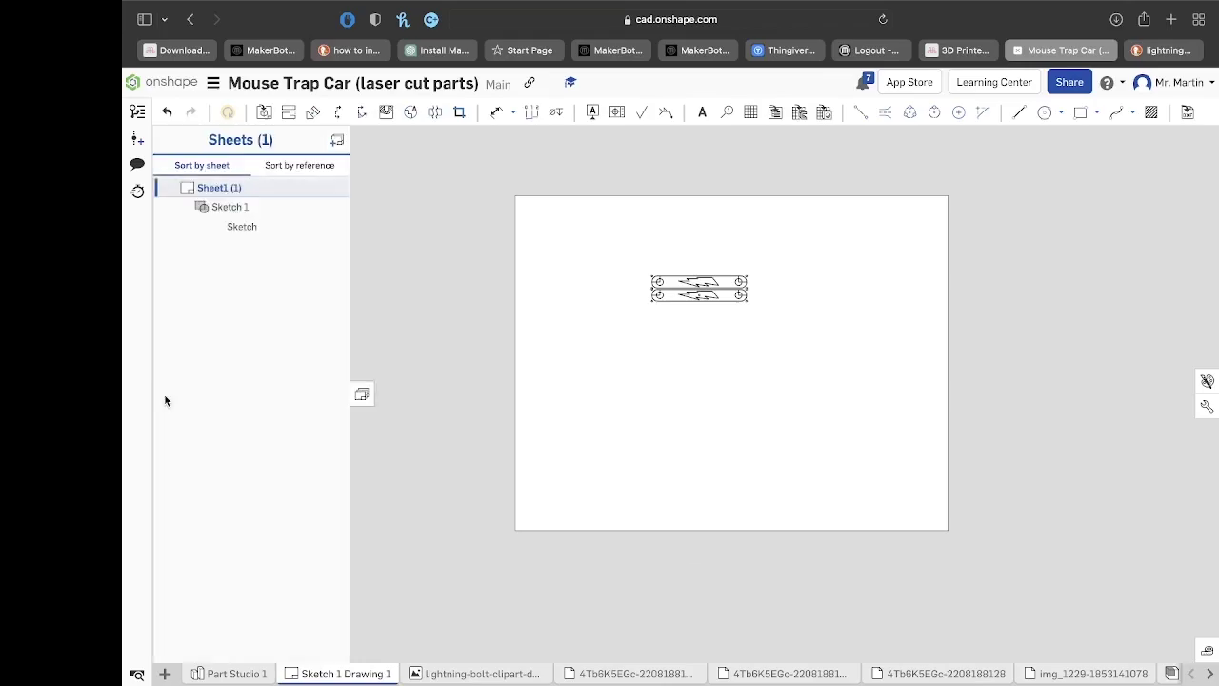
right_click(262, 194)
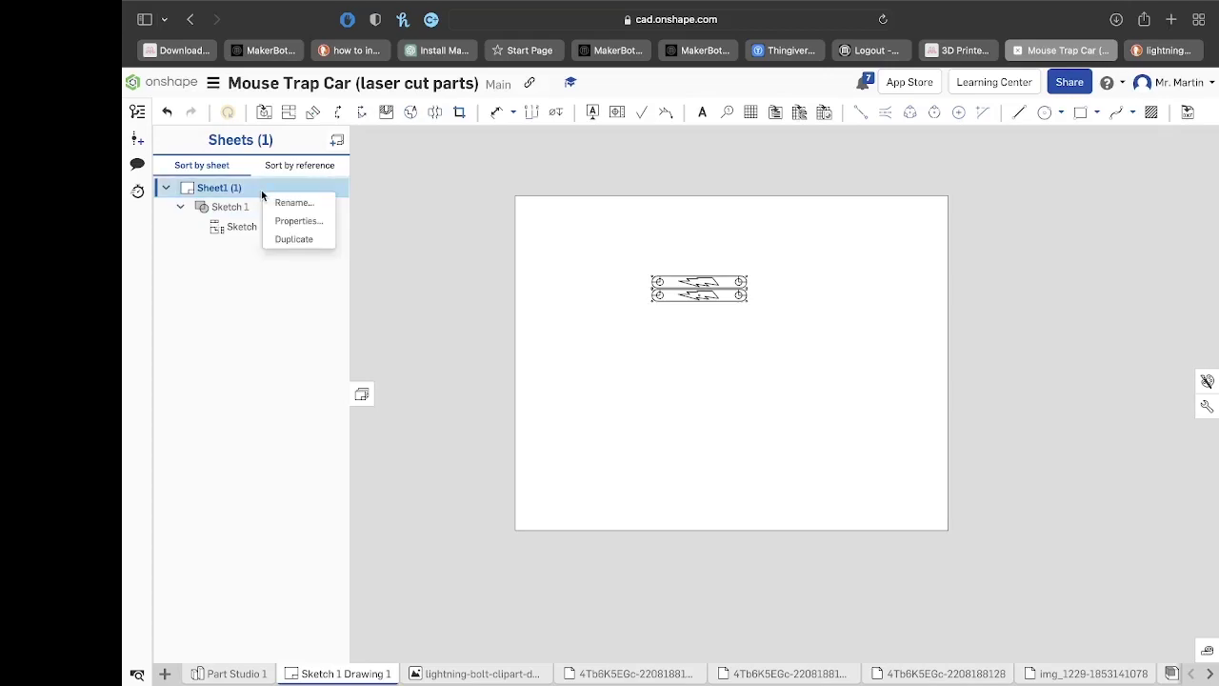
left_click(290, 220)
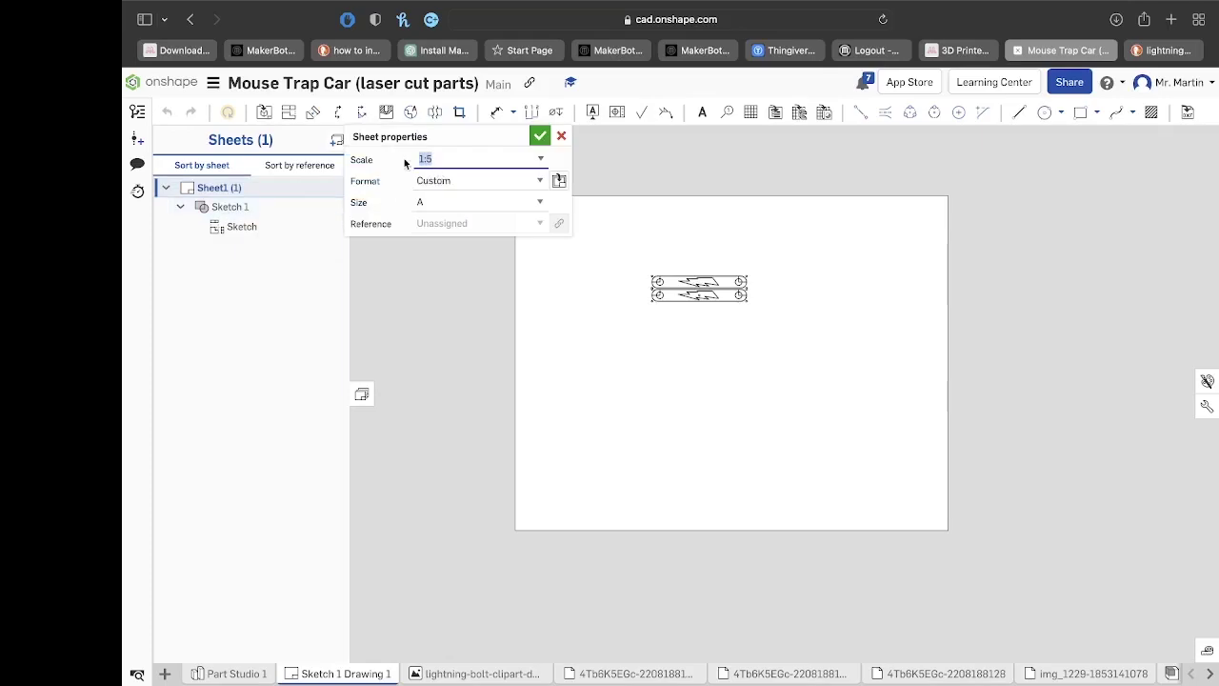
left_click(539, 160)
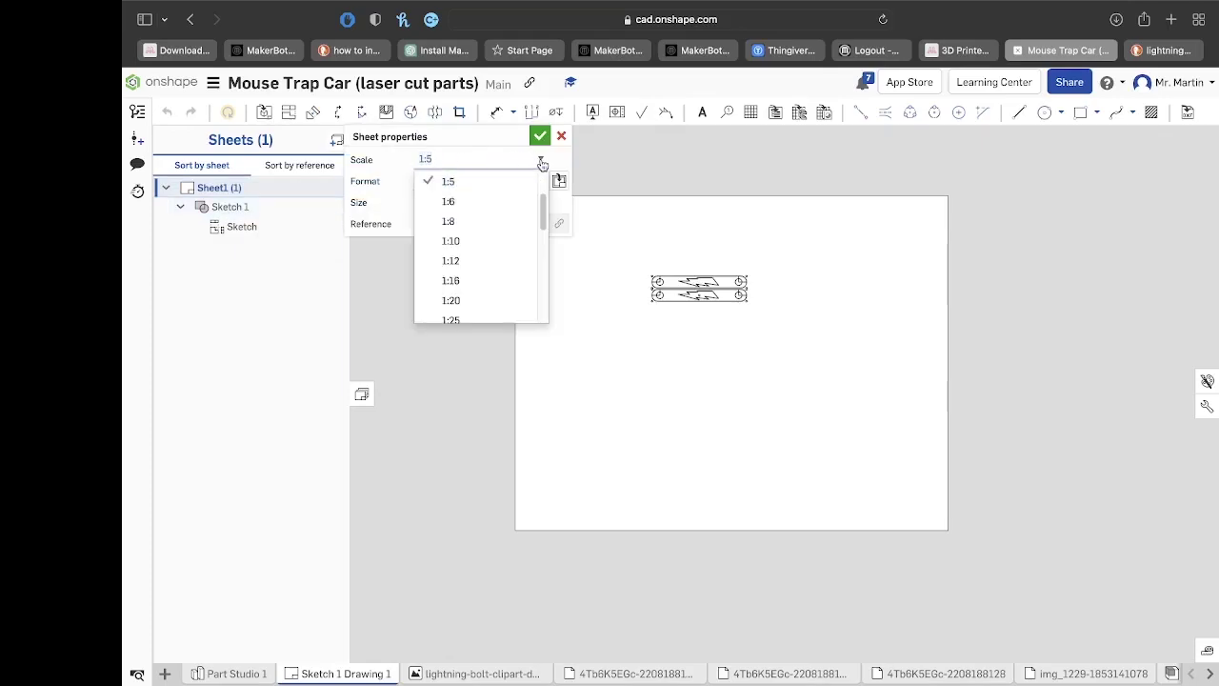
scroll(476, 200, "up", 2)
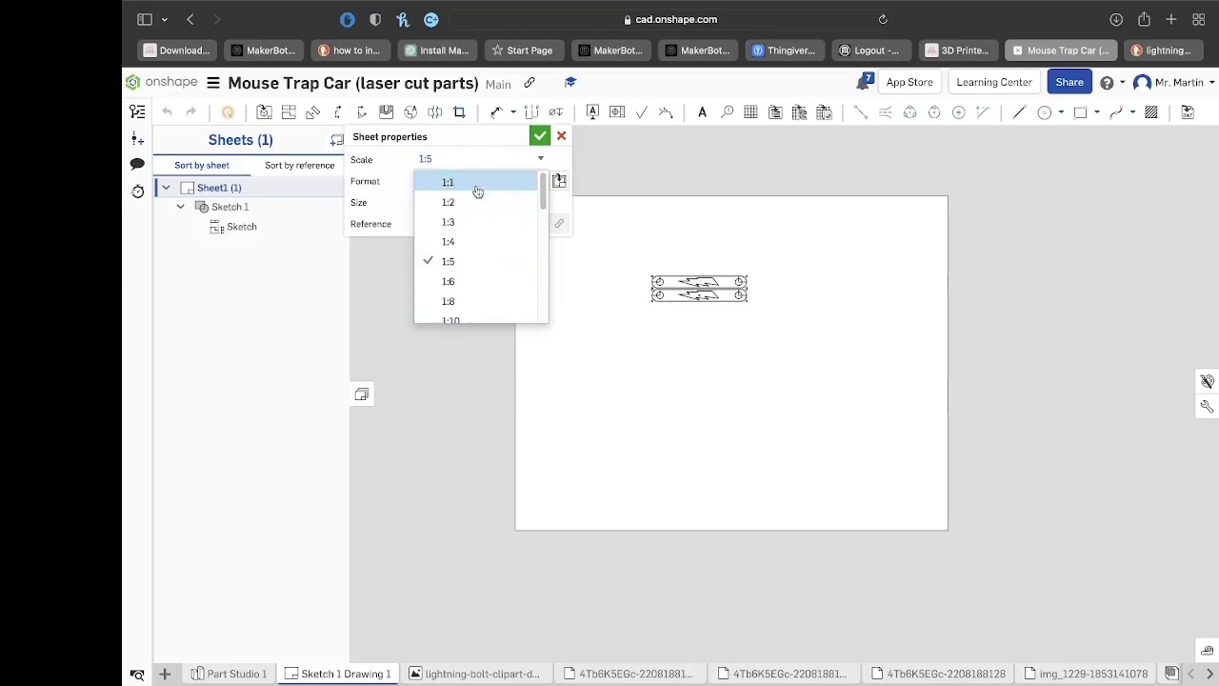
left_click(476, 183)
left_click(420, 204)
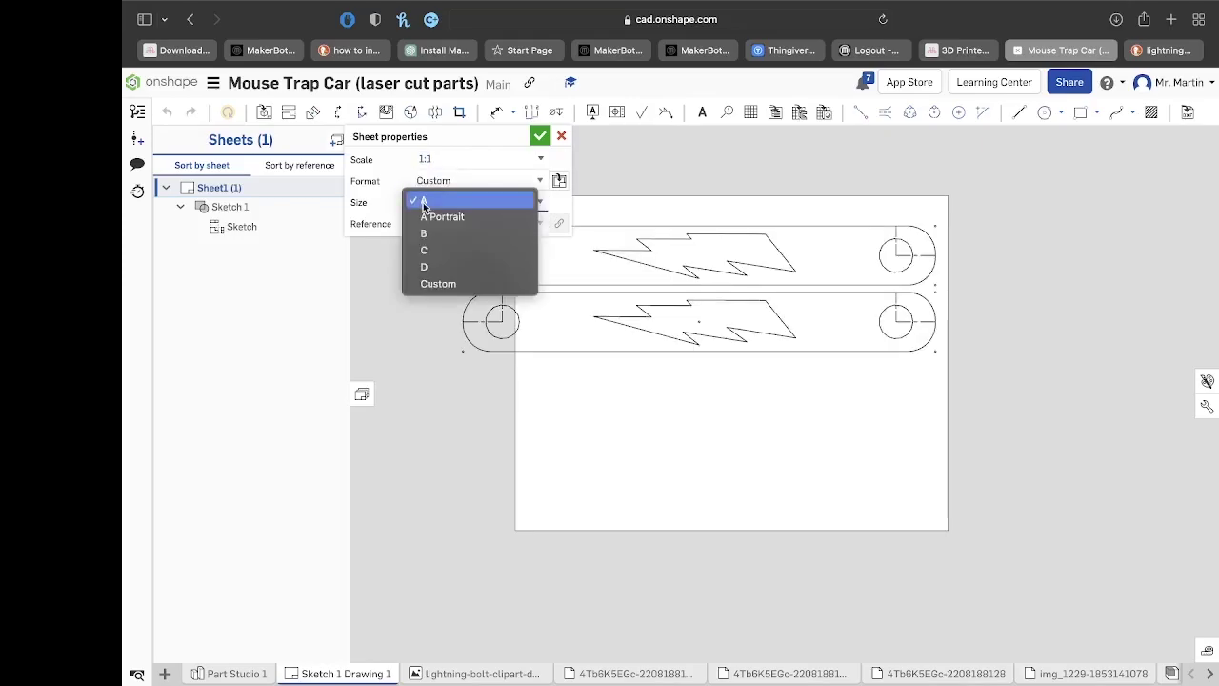
left_click(472, 284)
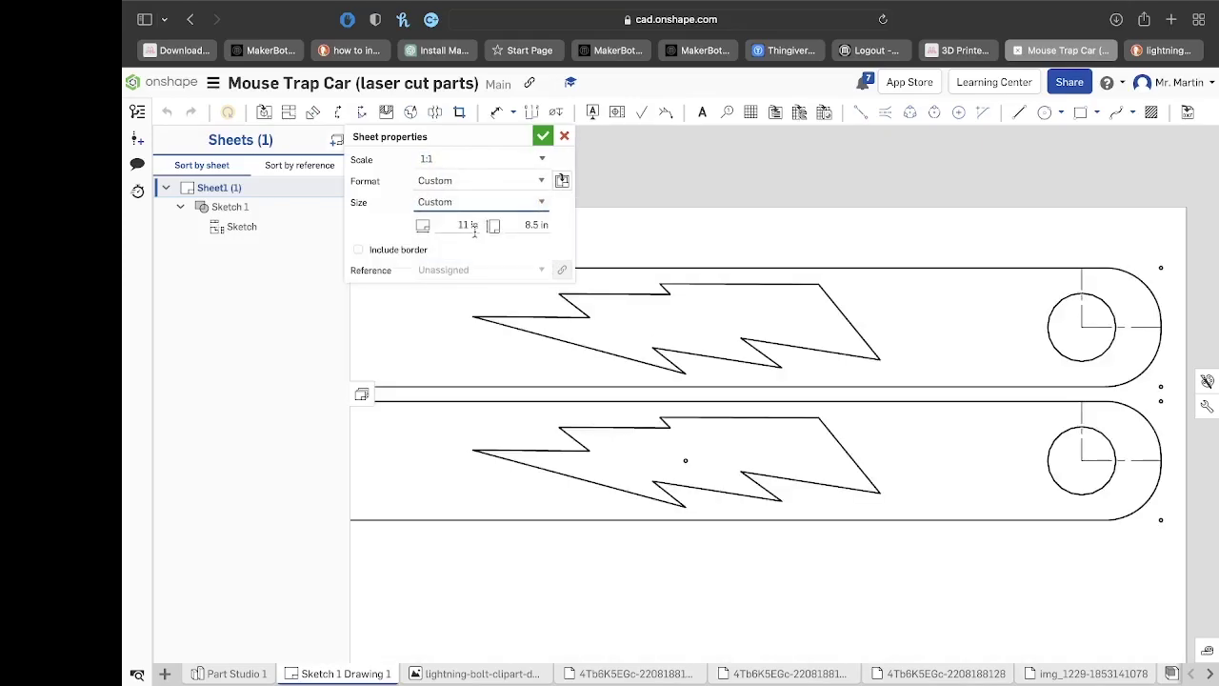
left_click(462, 225)
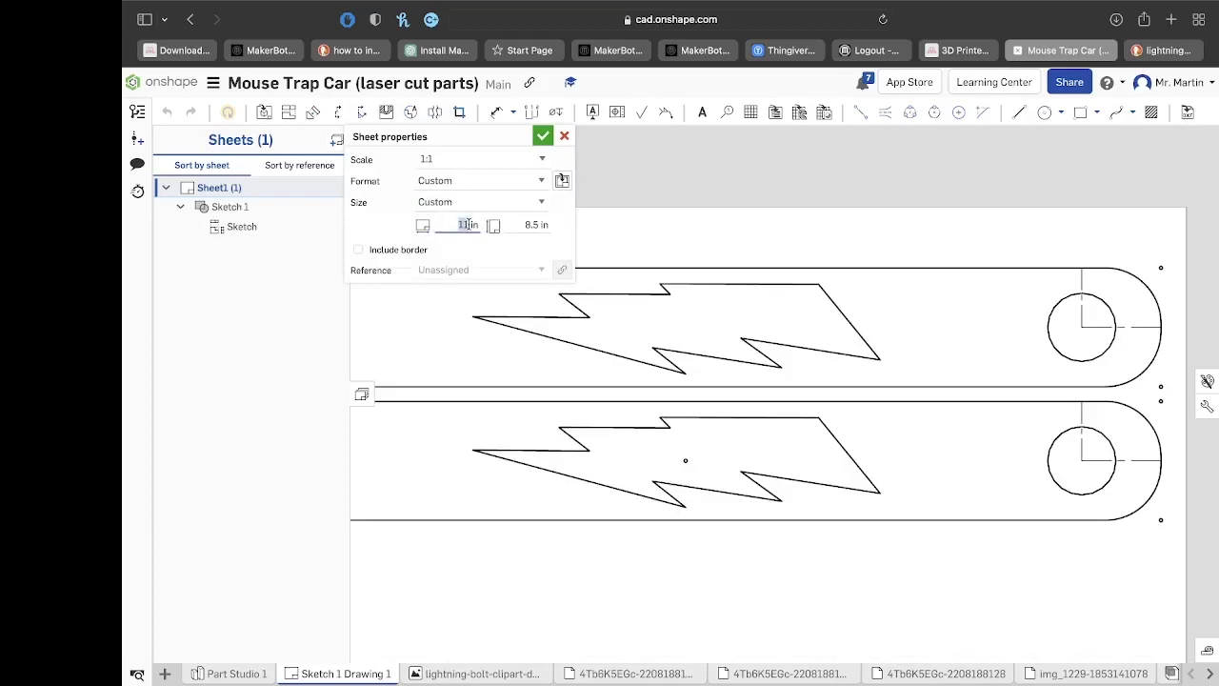
type("23")
left_click(535, 225)
left_click(540, 225)
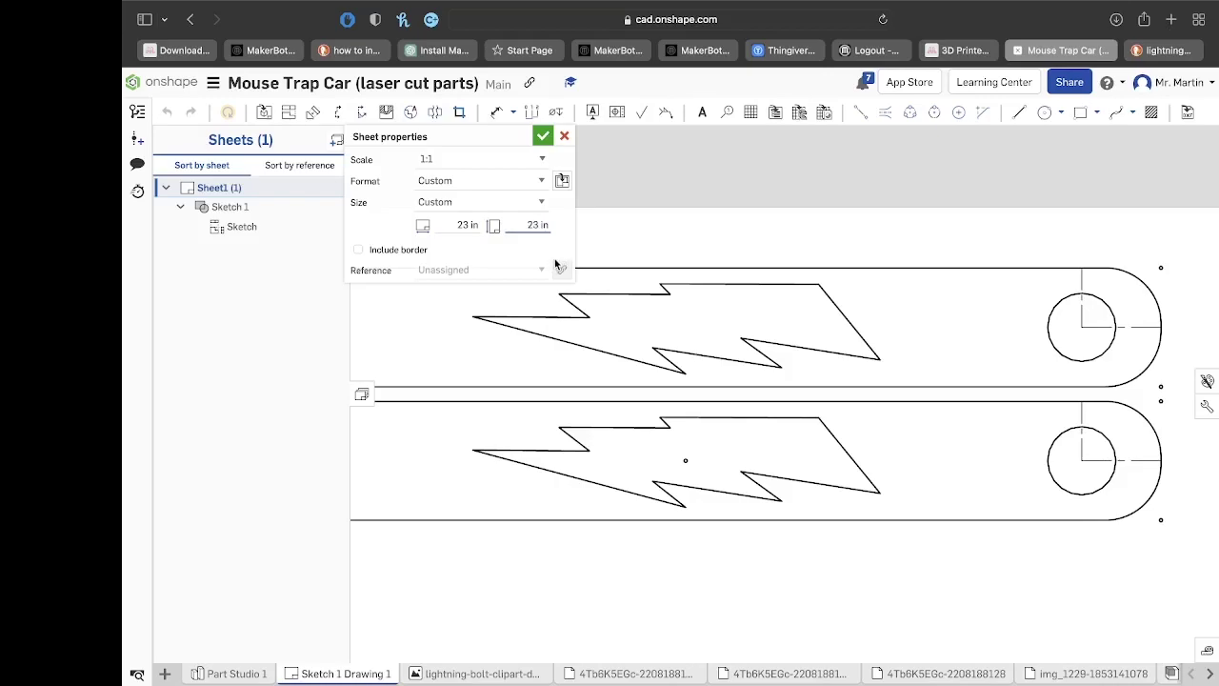
left_click(542, 136)
Drag the two-panel side-rail view into the sheet's top-left corner
scroll(648, 234, "down", 3)
scroll(688, 197, "up", 2)
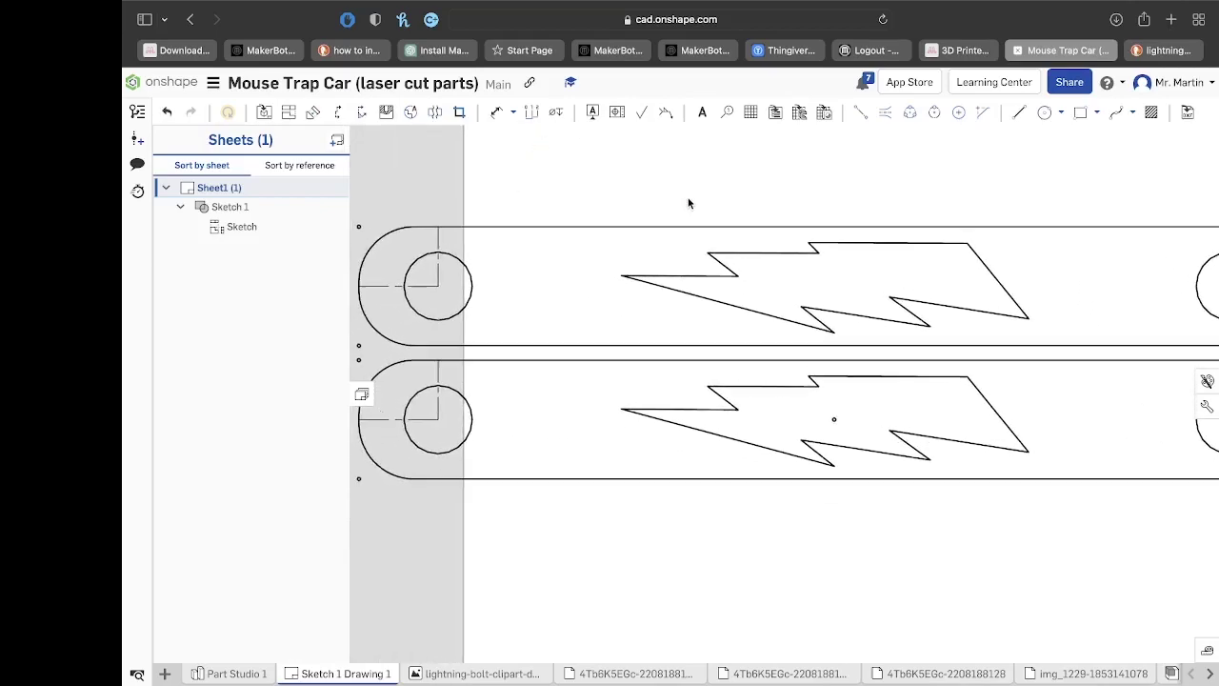
scroll(622, 288, "up", 3)
right_click_drag(738, 329, 561, 297)
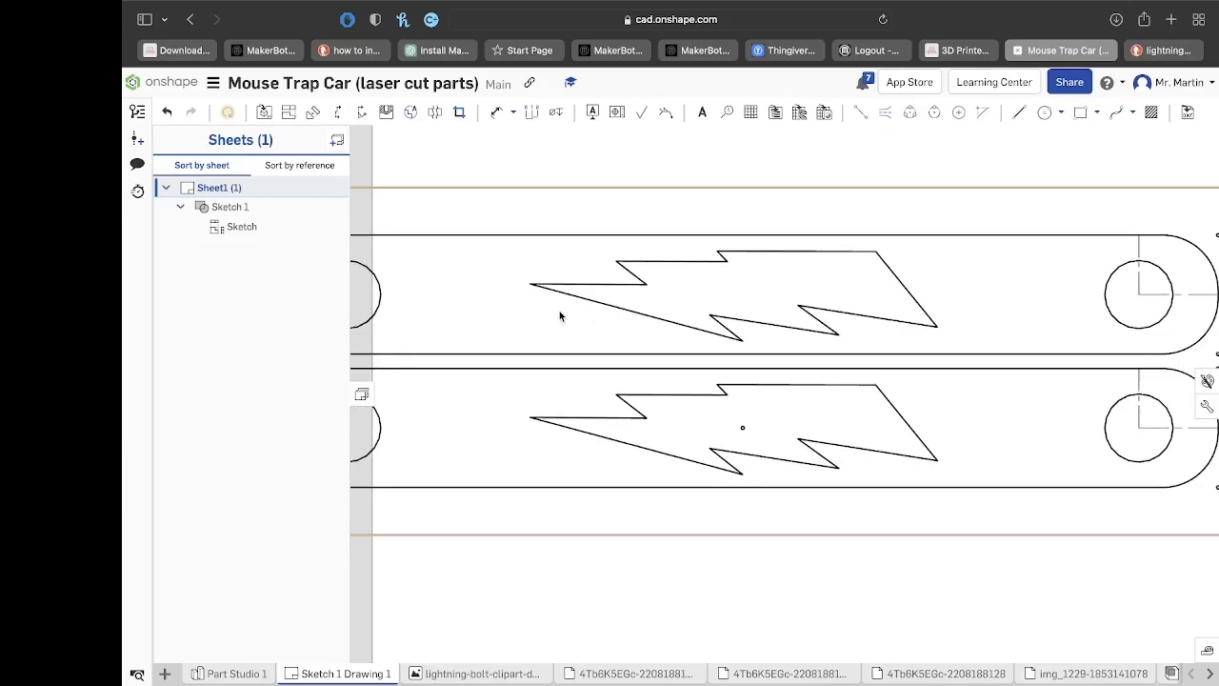
scroll(590, 310, "down", 5)
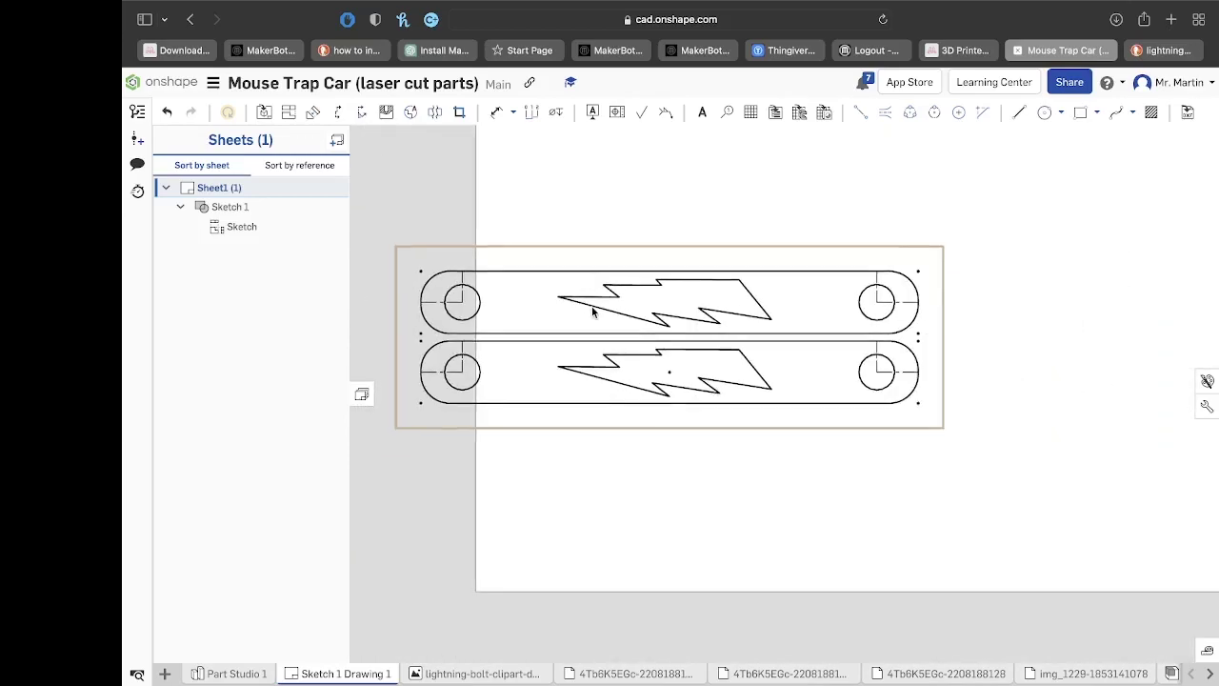
scroll(592, 311, "down", 3)
mouse_move(603, 285)
right_mouse_down()
mouse_move(657, 409)
mouse_move(638, 343)
mouse_move(631, 353)
right_mouse_up()
mouse_move(555, 452)
left_mouse_down()
mouse_move(643, 224)
mouse_move(640, 176)
left_mouse_up()
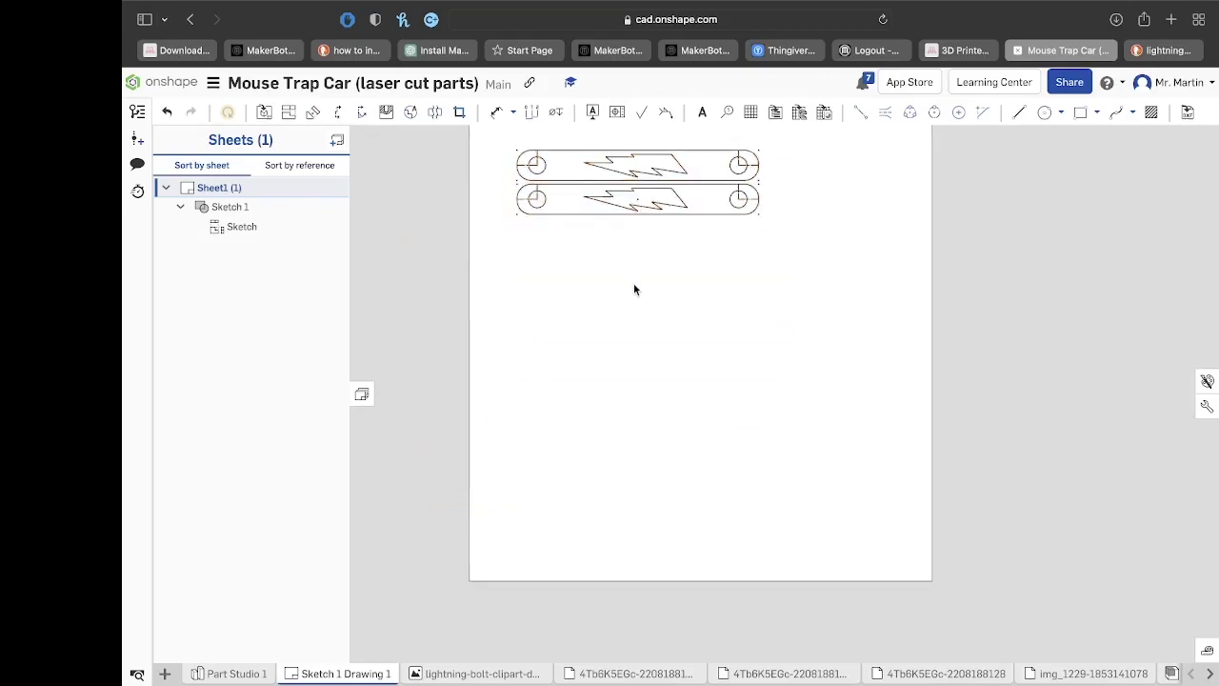
mouse_move(653, 316)
left_mouse_down()
mouse_move(639, 275)
mouse_move(615, 255)
left_mouse_up()
Confirm the side-rail view's scale stays at 1:1 (Sheet)
scroll(599, 344, "up", 3)
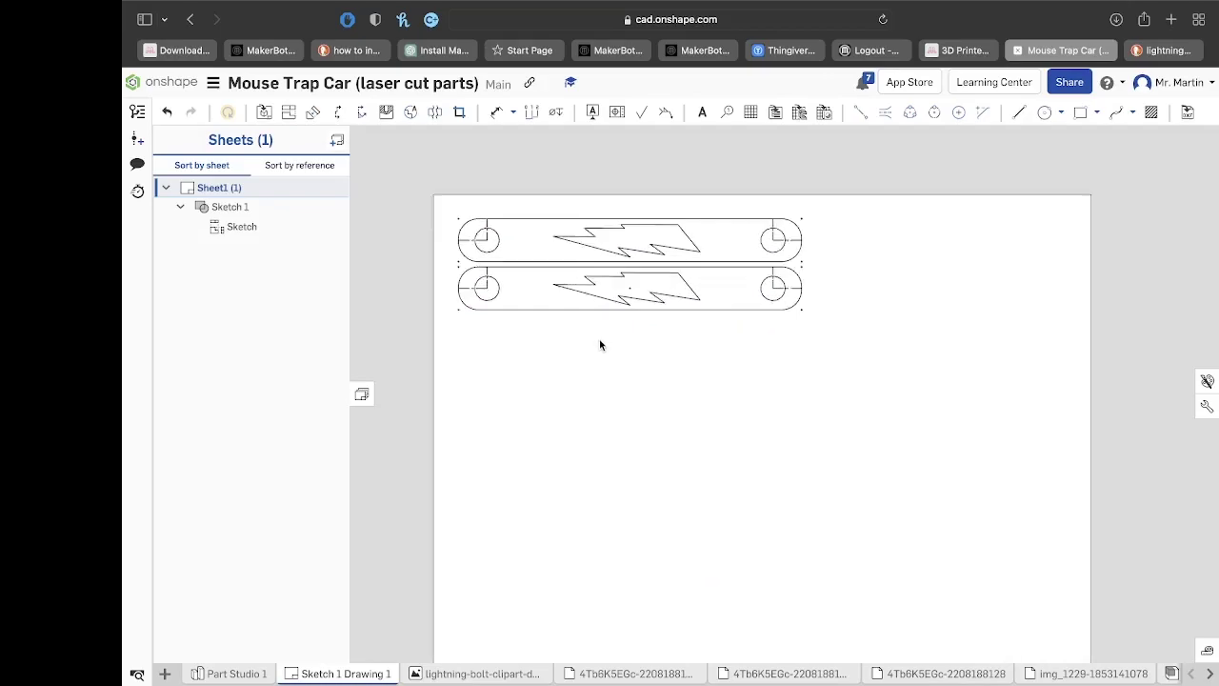
scroll(599, 345, "up", 2)
left_click(619, 284)
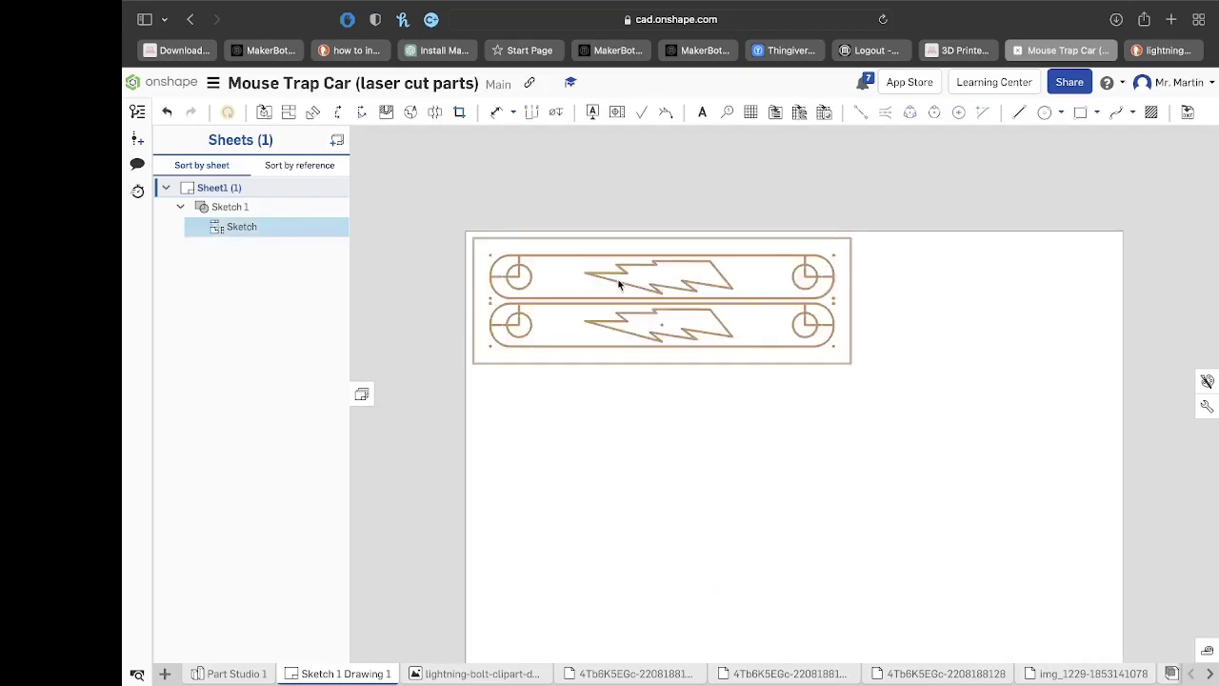
double_click(617, 286)
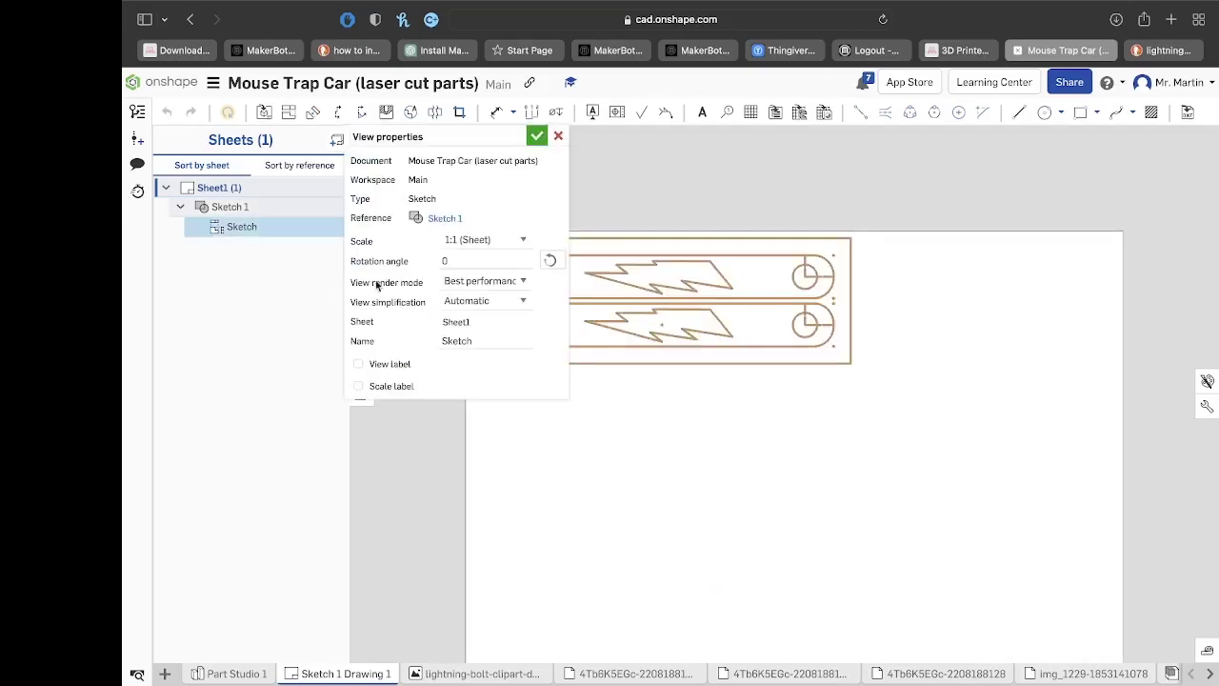
left_click(535, 137)
middle_click_drag(752, 400, 719, 388)
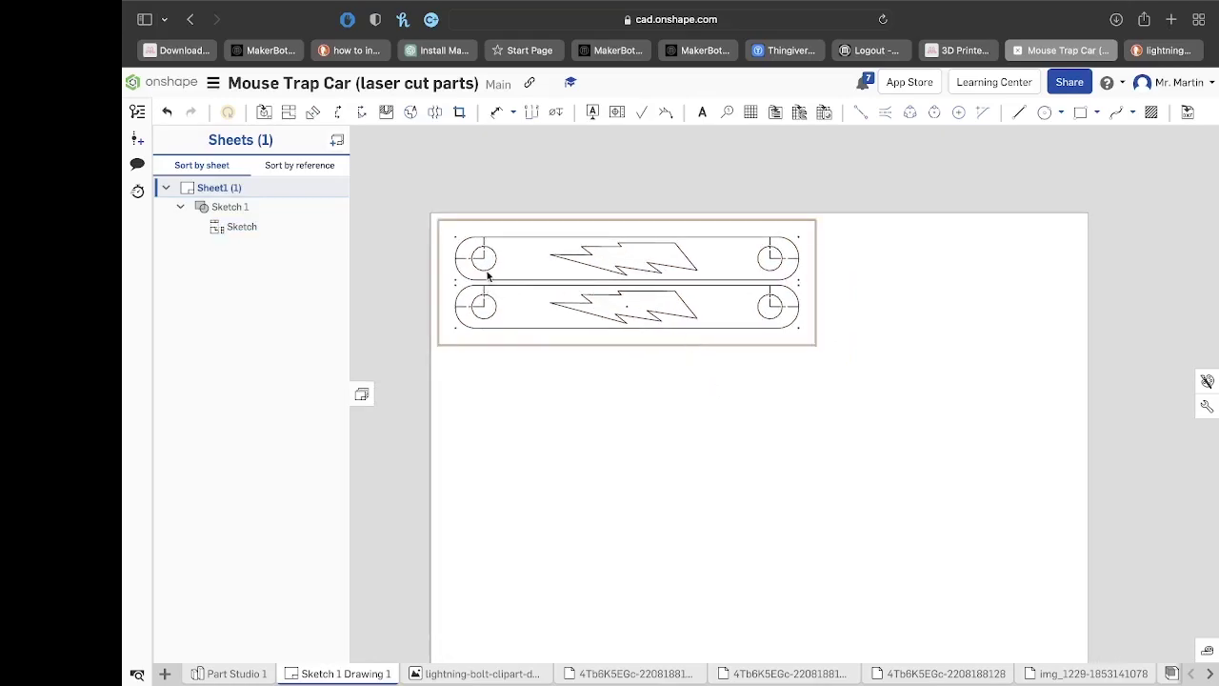
scroll(481, 273, "up", 5)
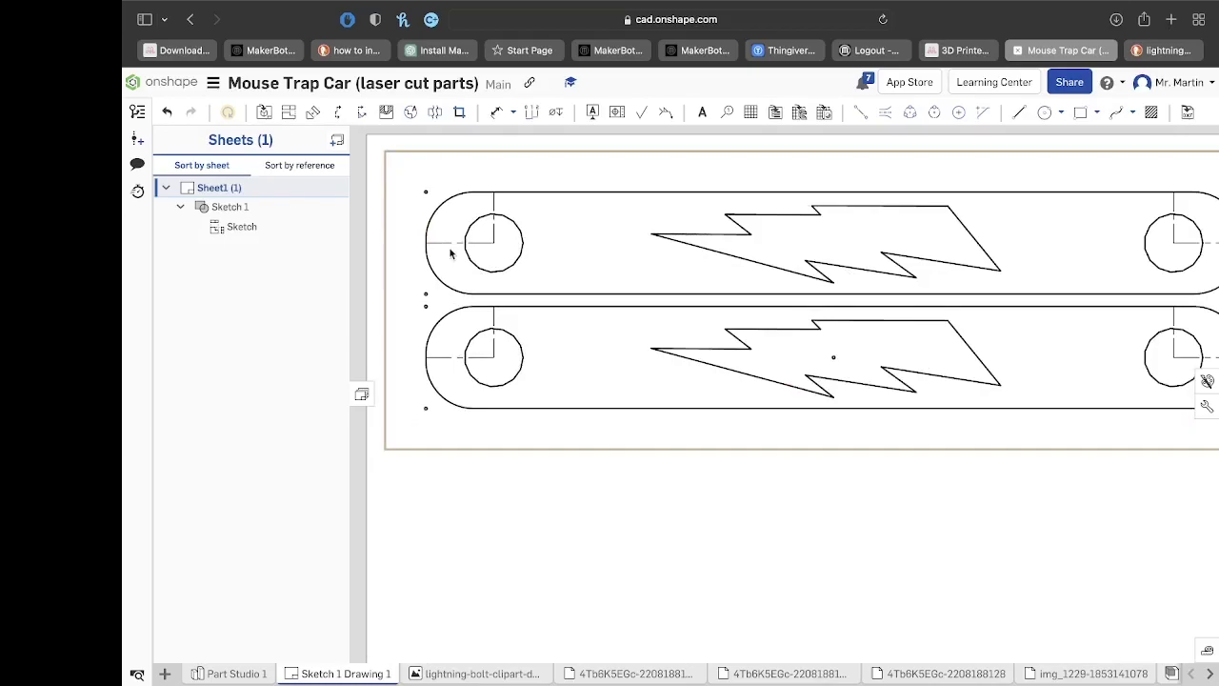
left_click(446, 247)
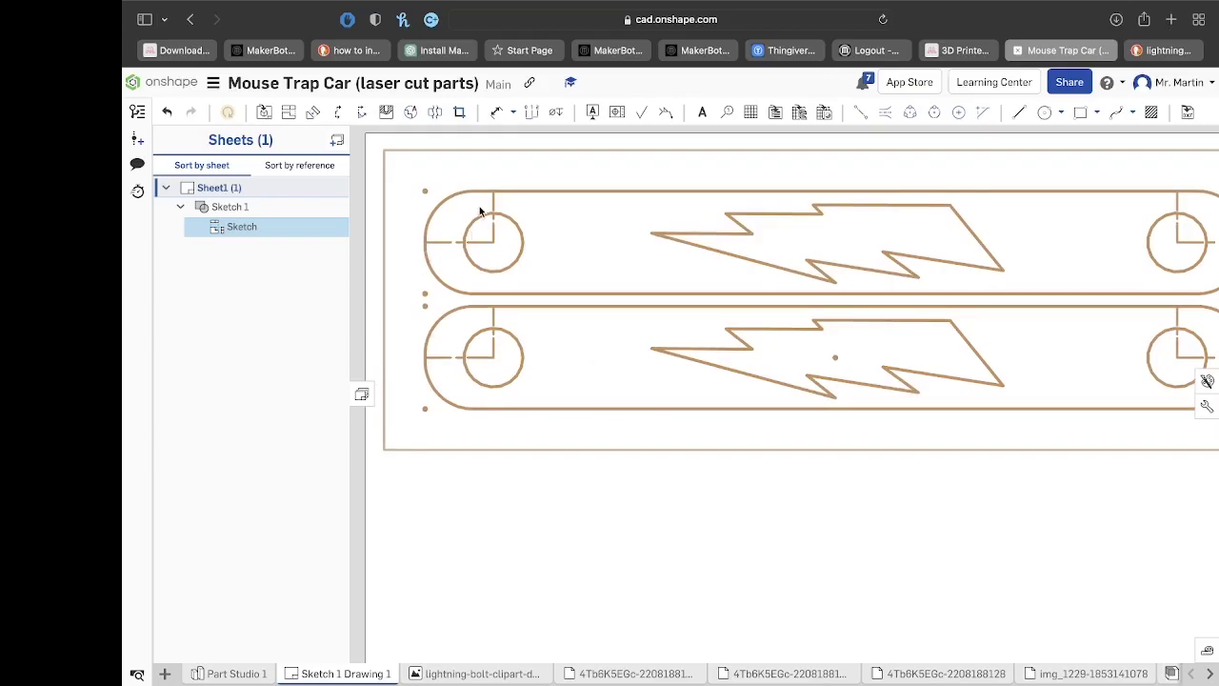
left_click(562, 461)
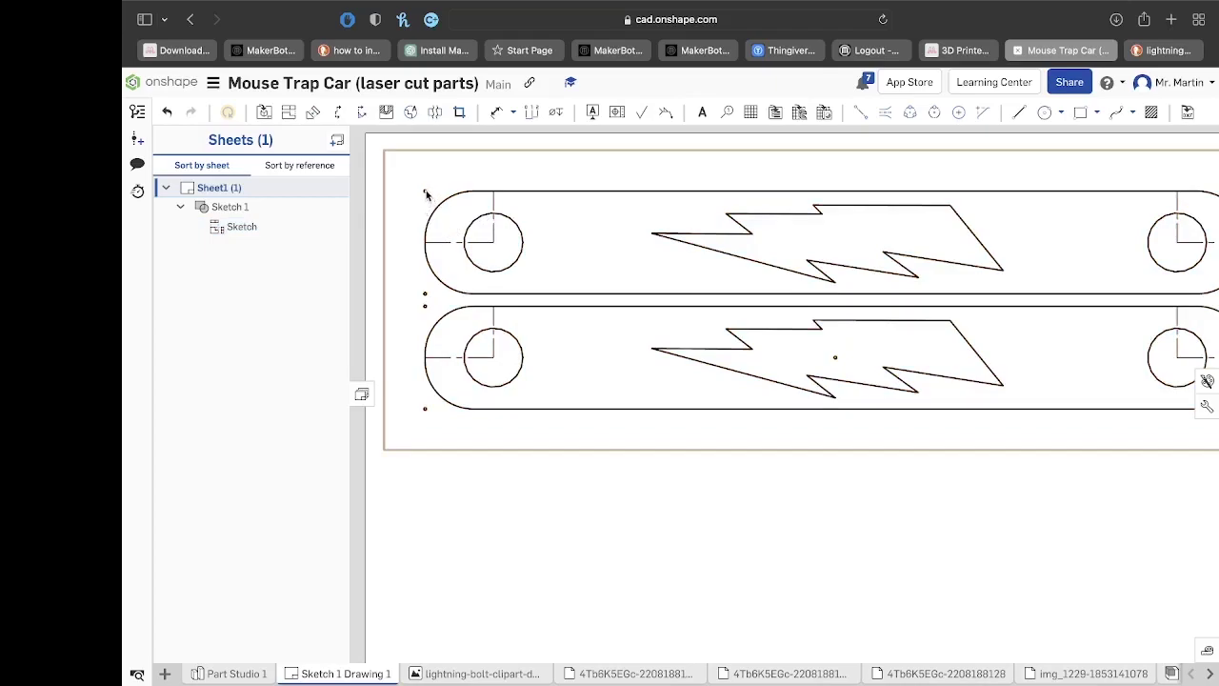
scroll(681, 396, "right", 5)
scroll(681, 396, "down", 2)
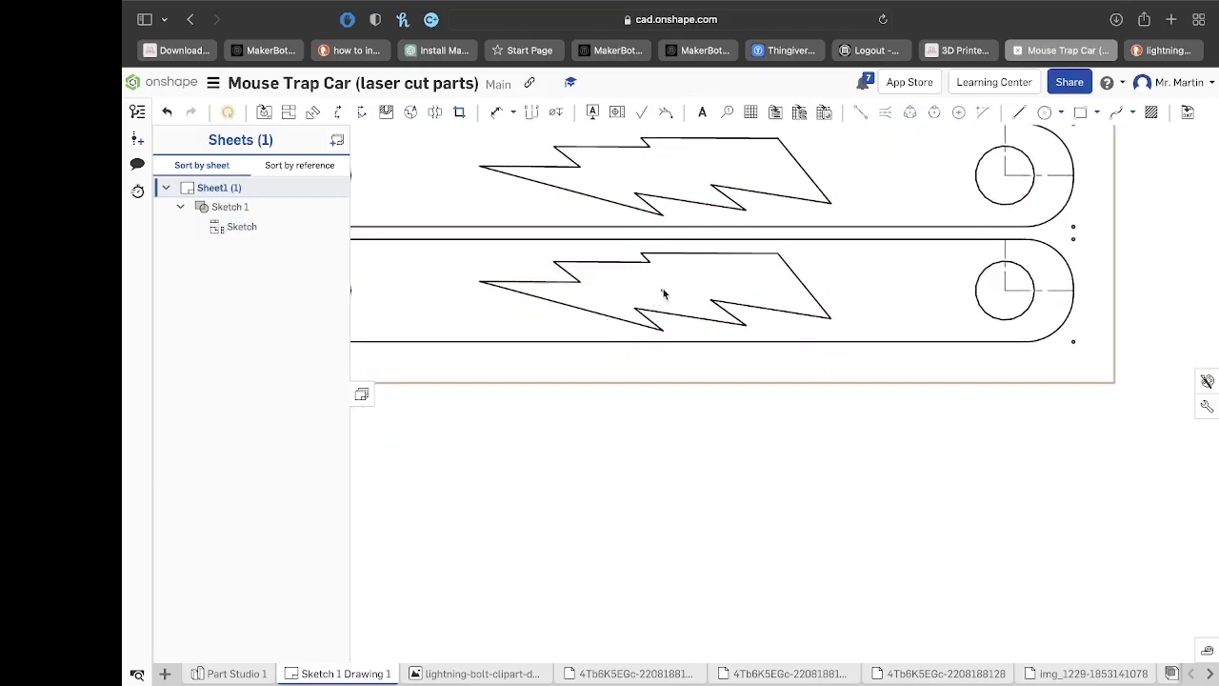
scroll(669, 291, "left", 4)
scroll(669, 290, "up", 2)
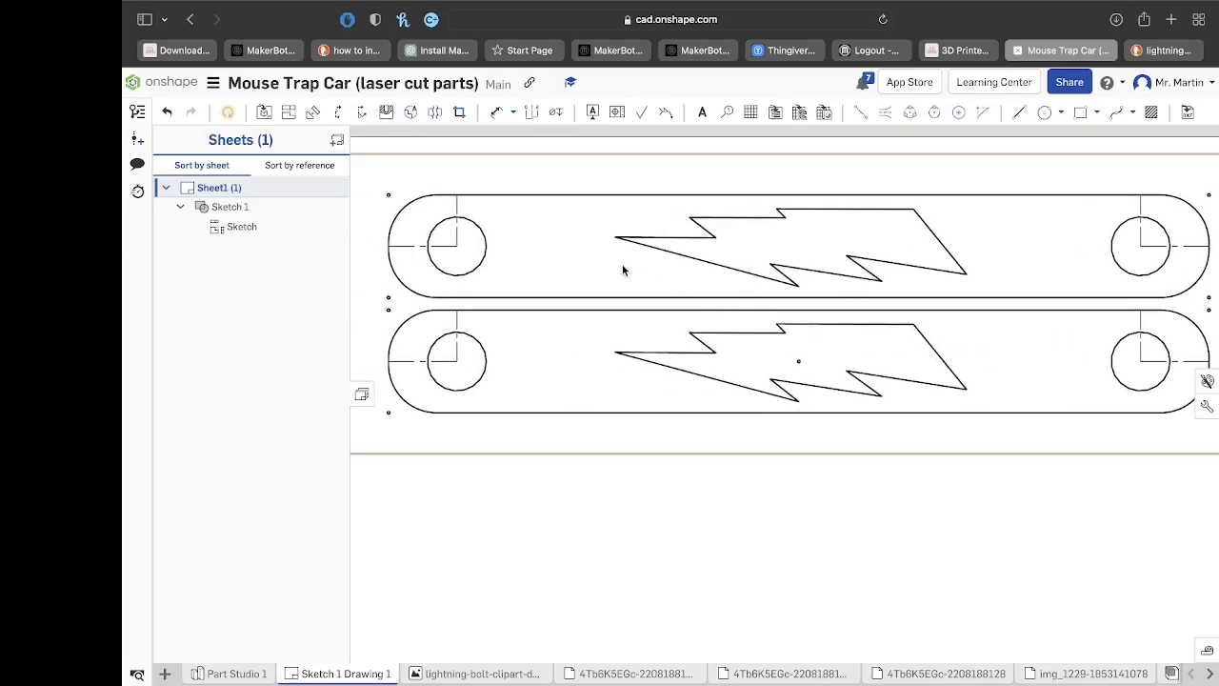
scroll(621, 264, "down", 5)
middle_click_drag(726, 351, 680, 327)
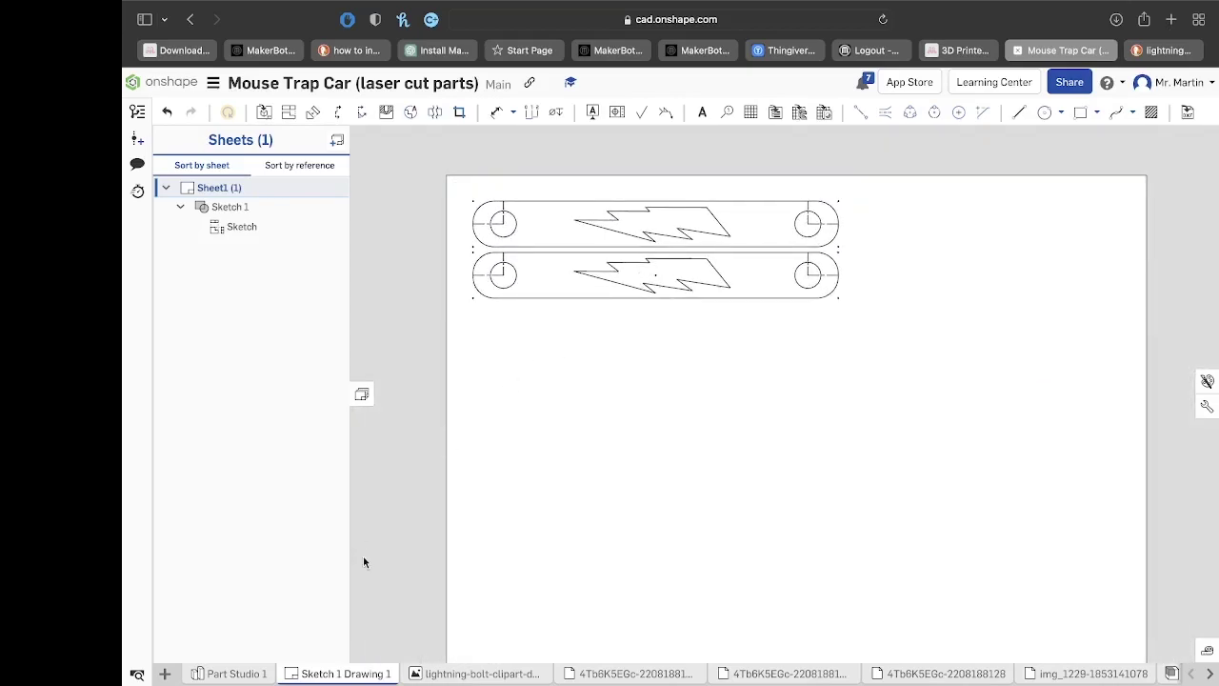
Start exporting Sketch 1 Drawing 1 and replace the file name with a new one
mouse_move(346, 679)
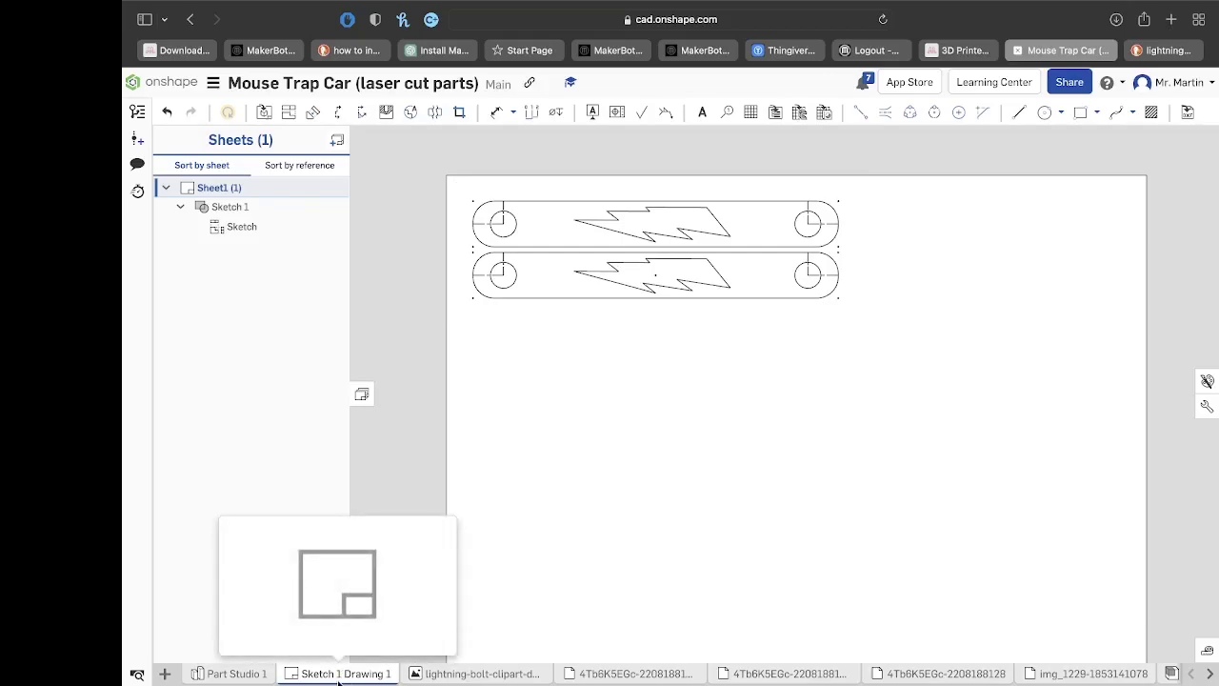
right_click(345, 678)
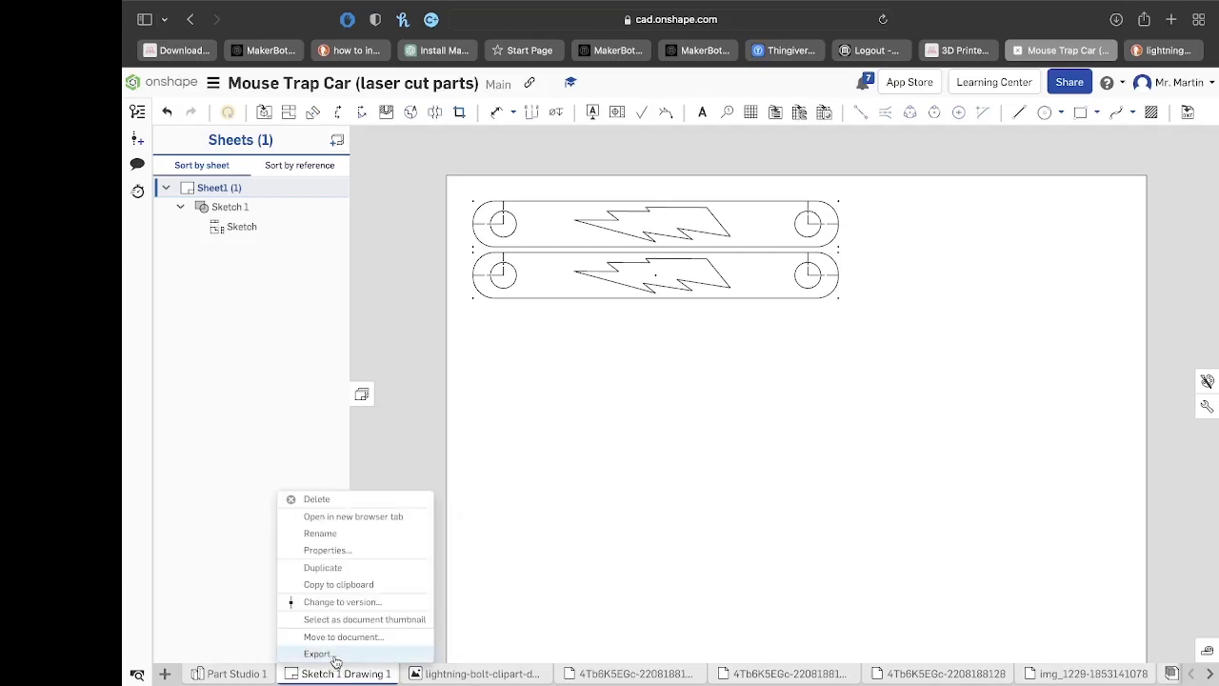
left_click(318, 654)
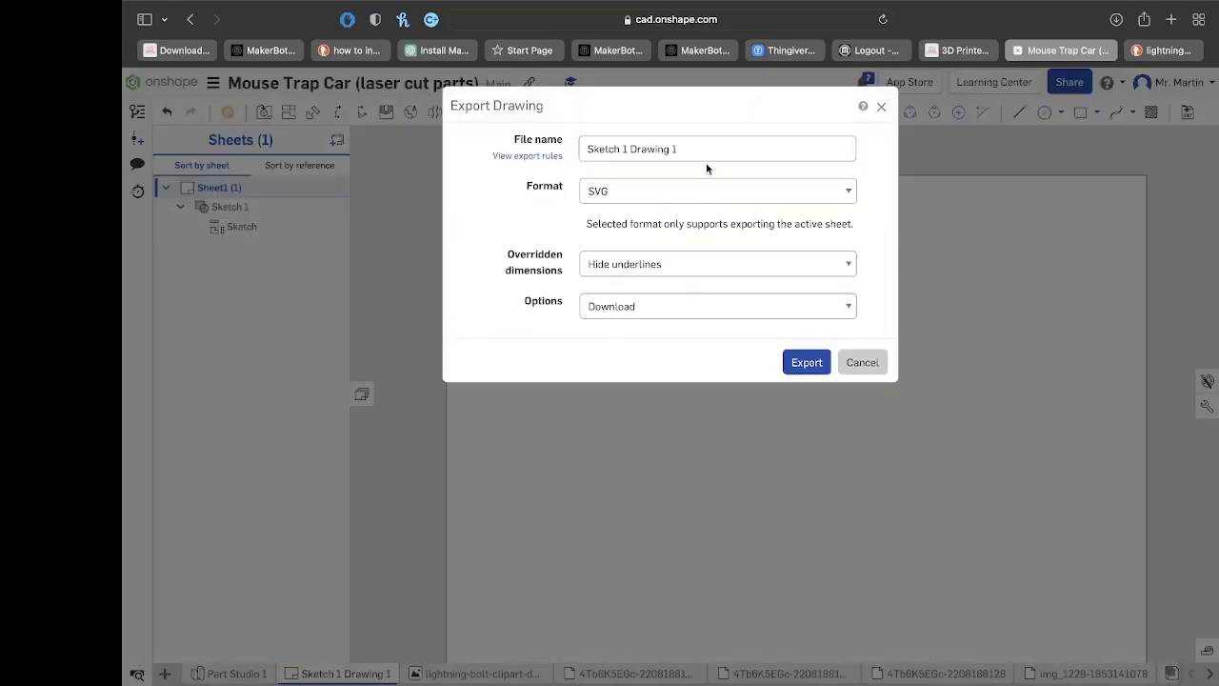
triple_click(698, 148)
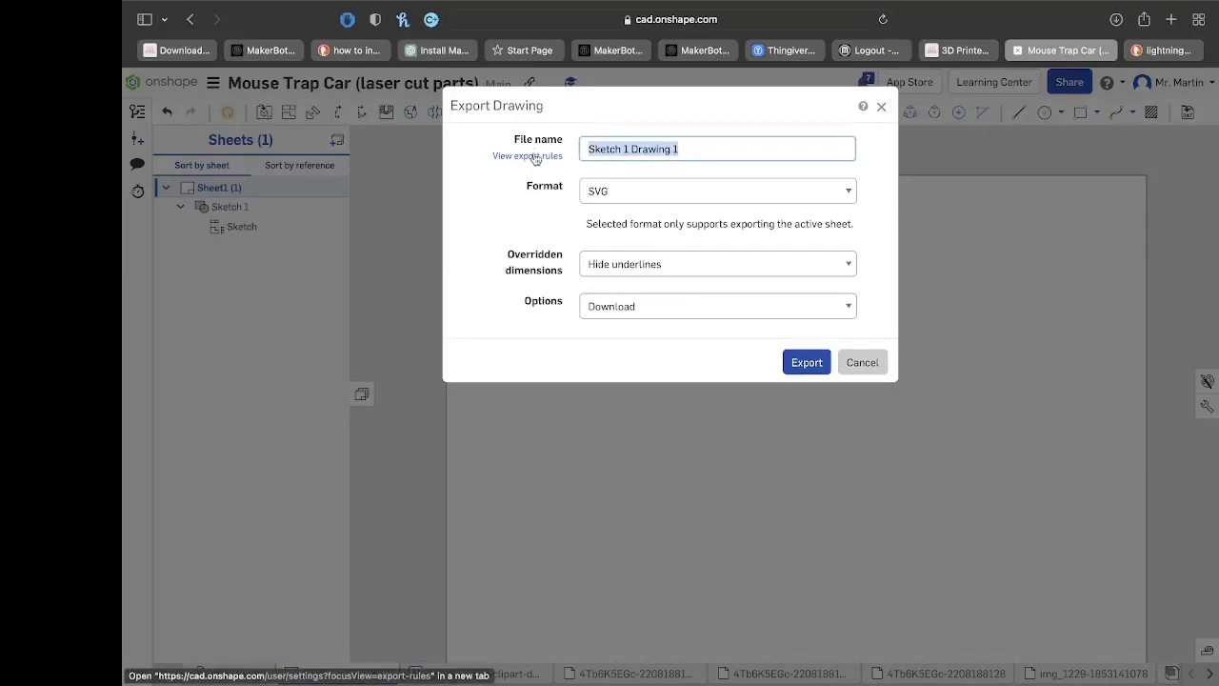
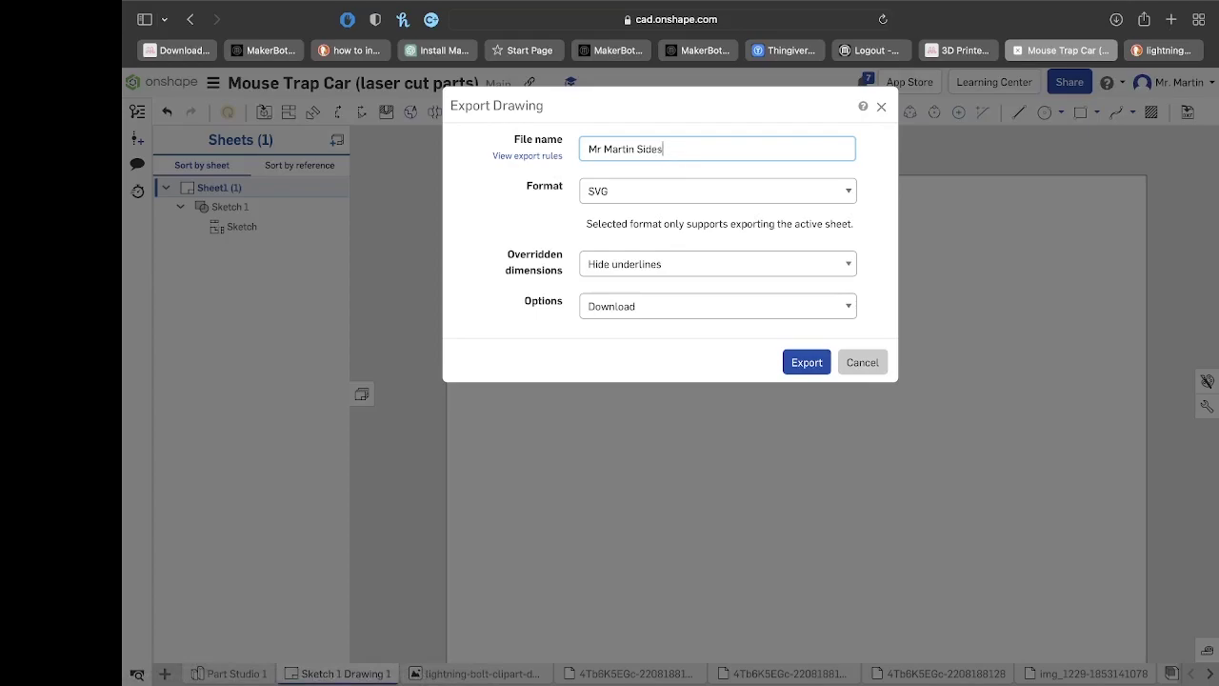
Keep SVG as the export format and hide underlines on overridden dimensions
left_click(642, 201)
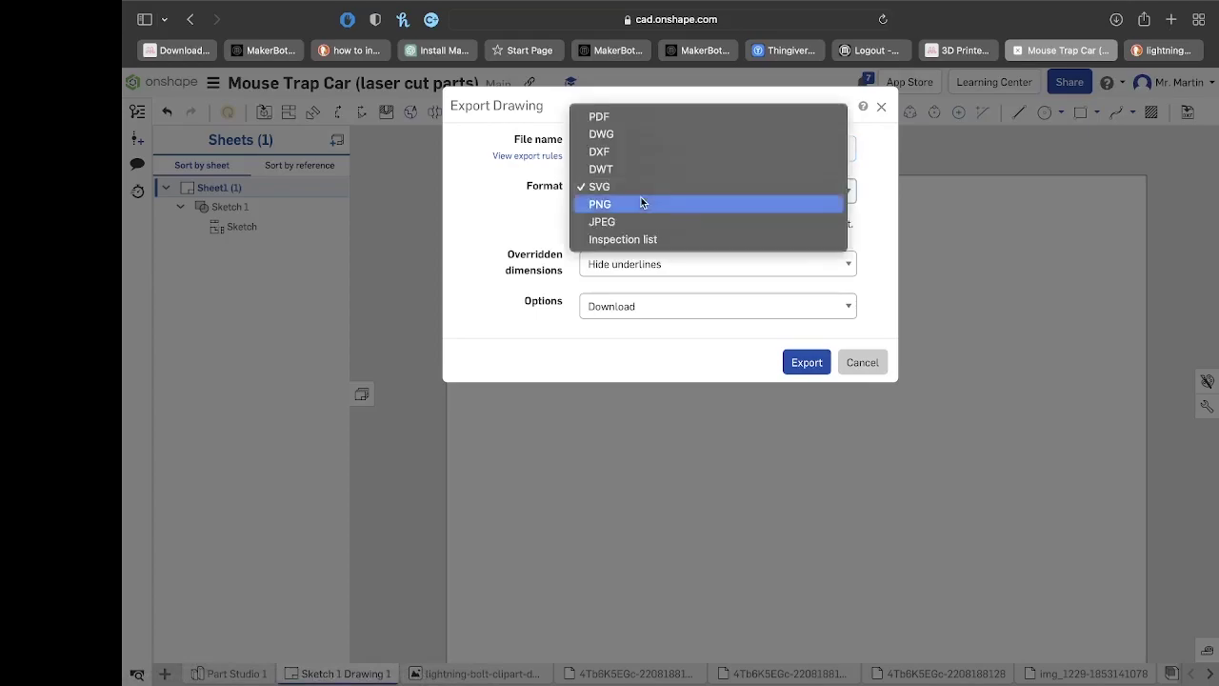
left_click(588, 193)
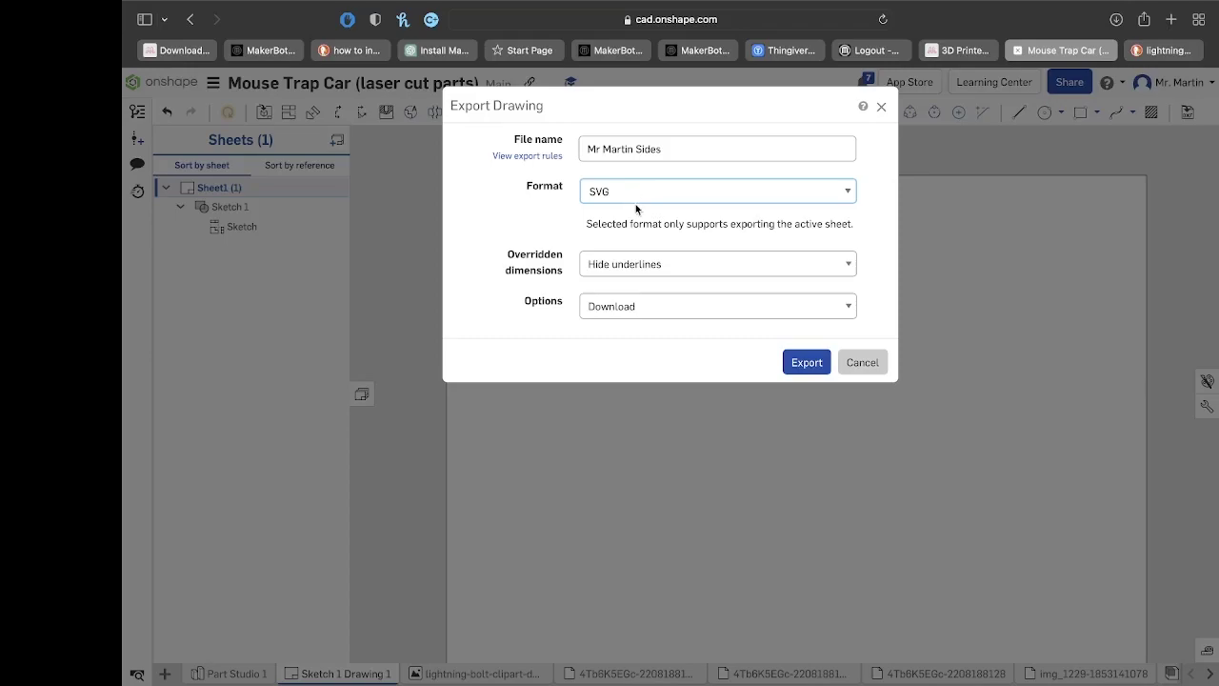
left_click(615, 268)
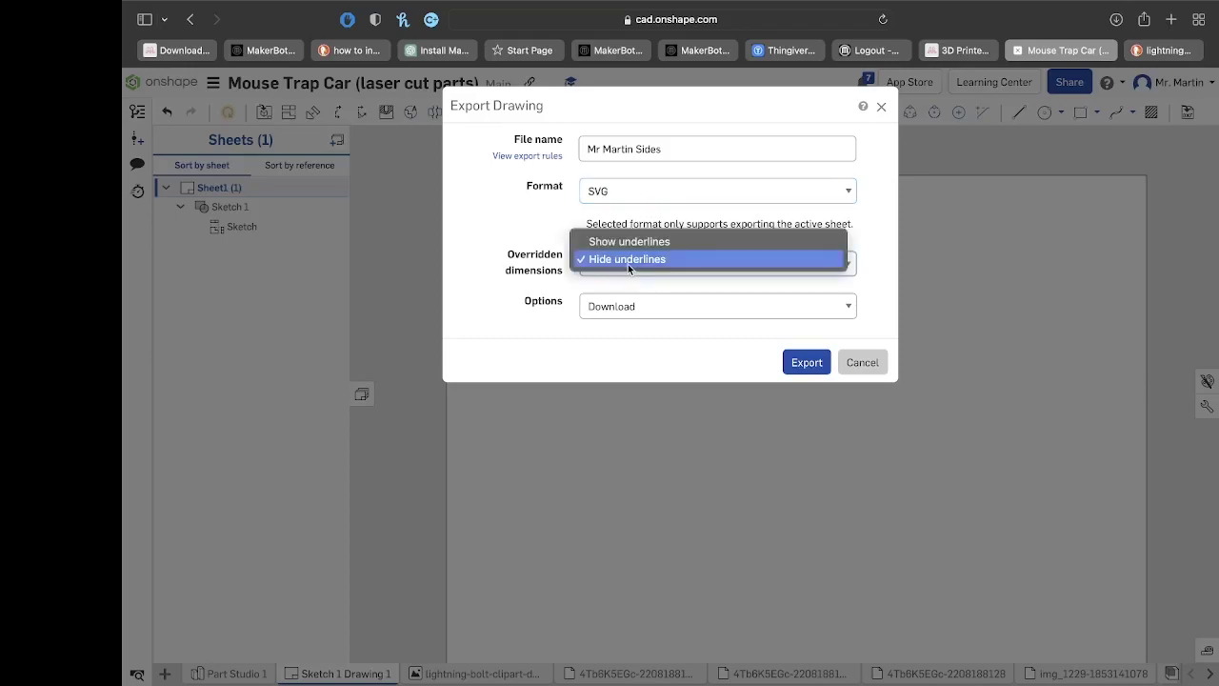
left_click(629, 263)
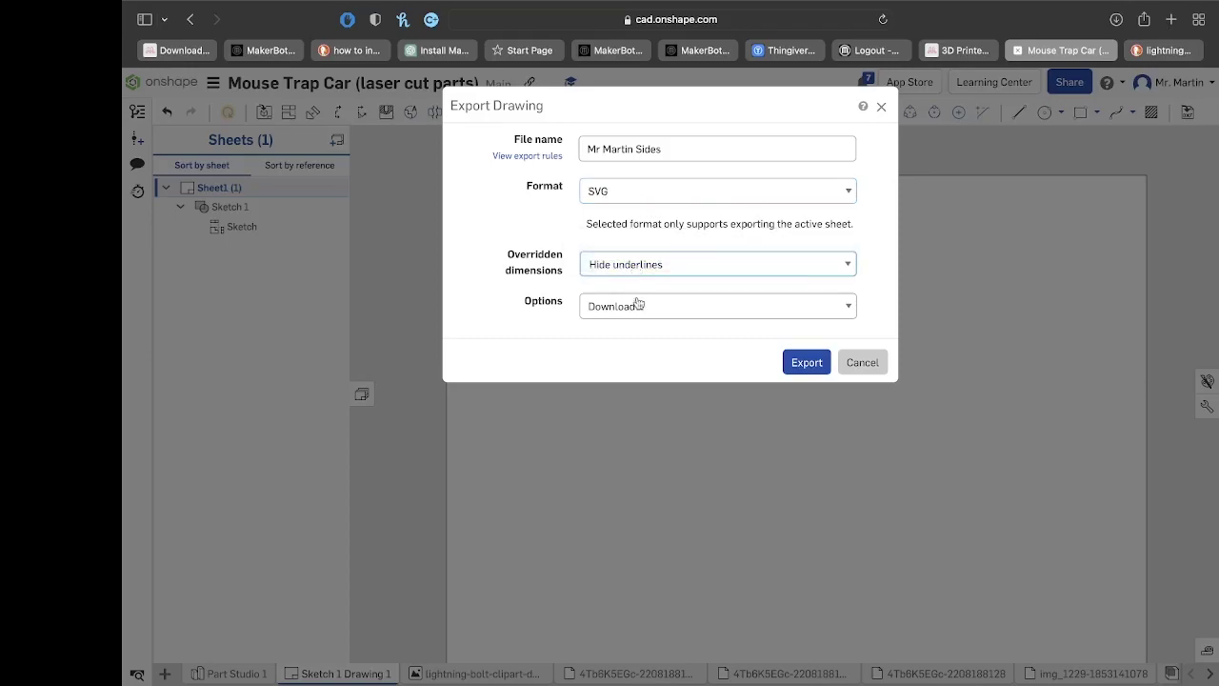
Export the drawing and verify the 66 KB SVG appears in the browser's downloads
left_click(811, 354)
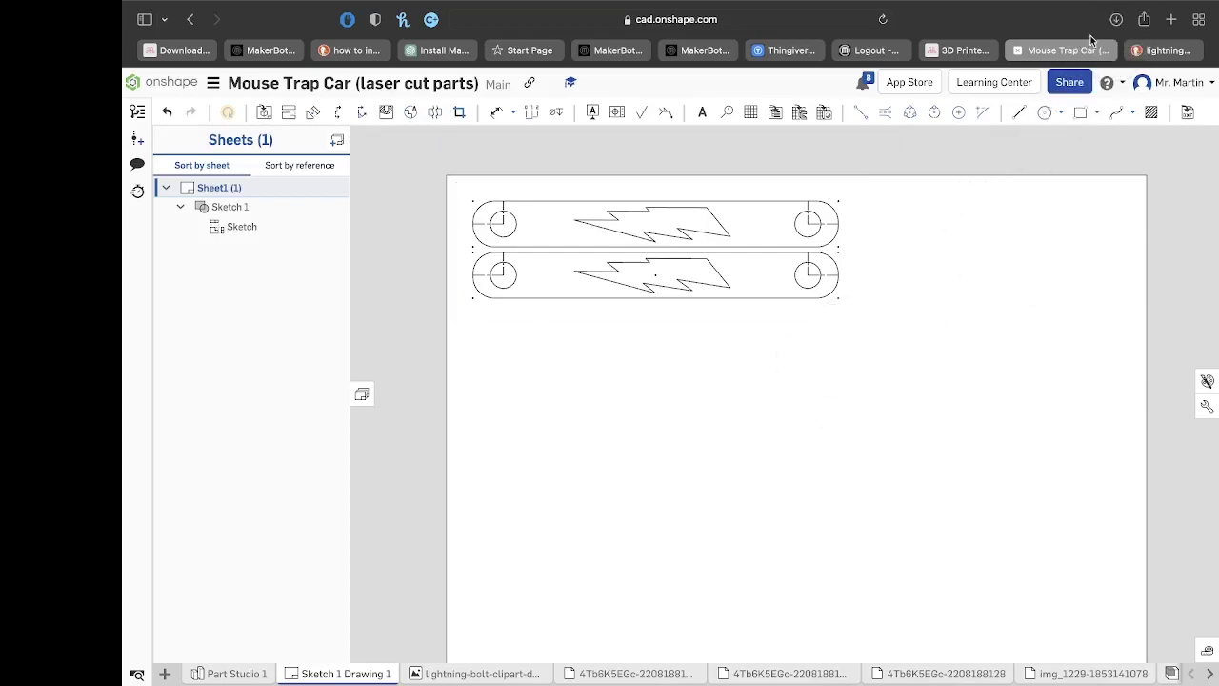
left_click(1117, 20)
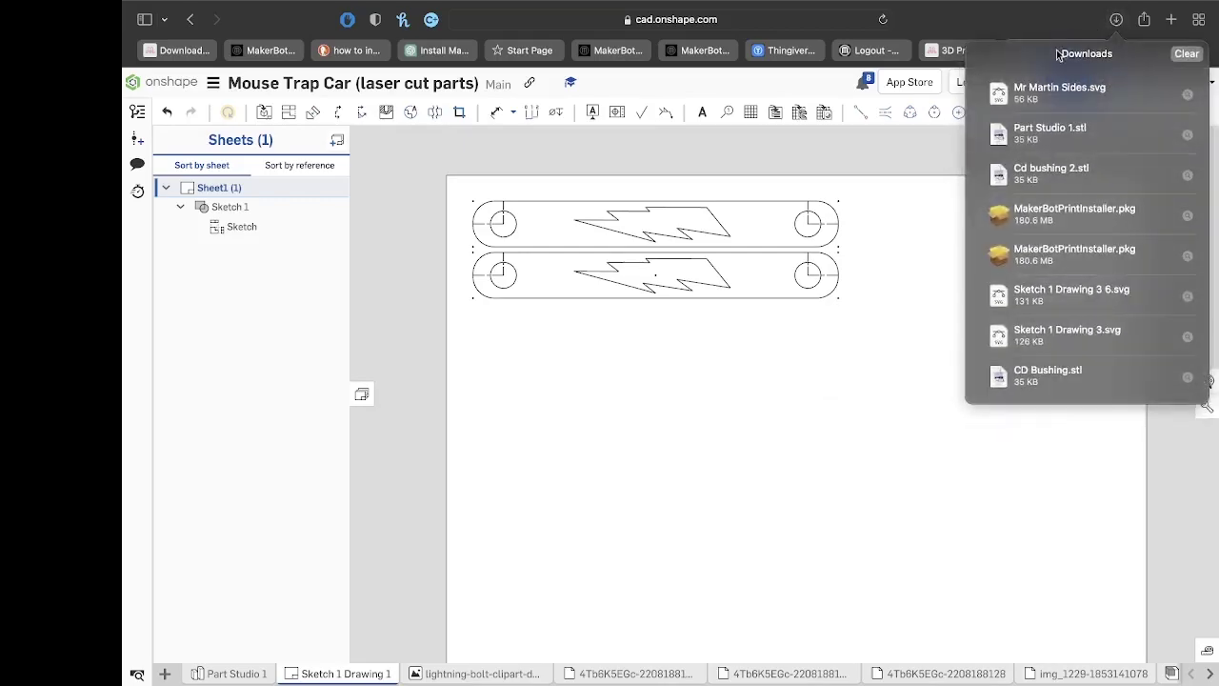
left_click(850, 412)
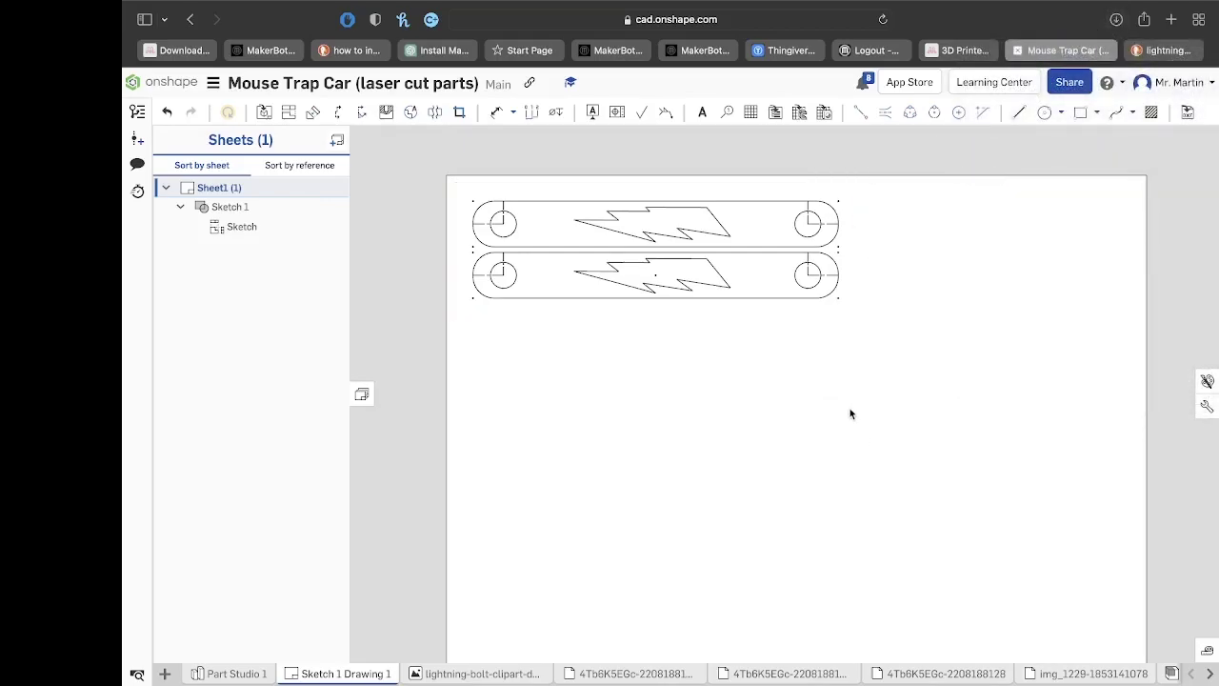